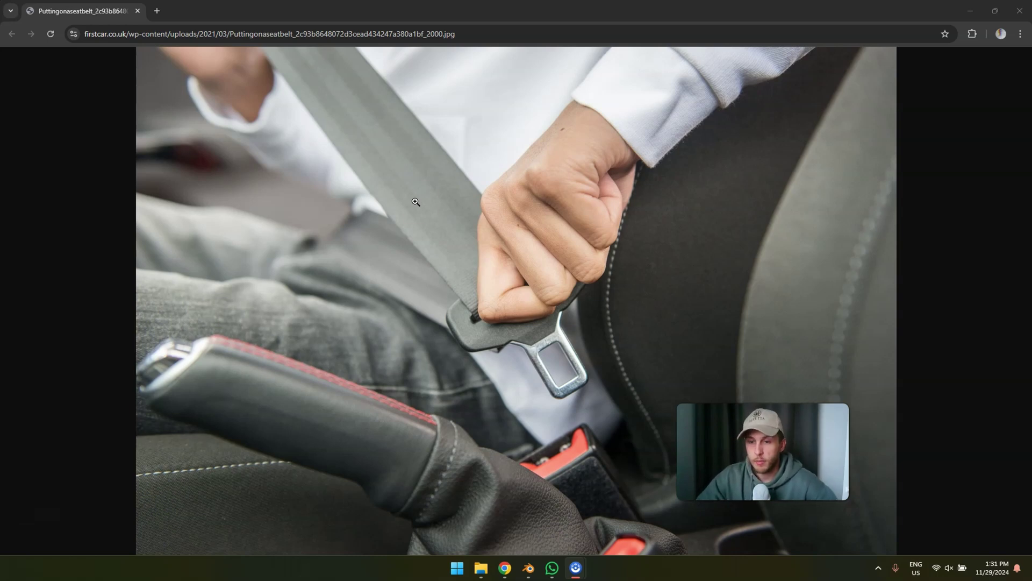
# Step: Switch to Blender and delete all the default scene objects
pyautogui.click(529, 567)
pyautogui.press('a')
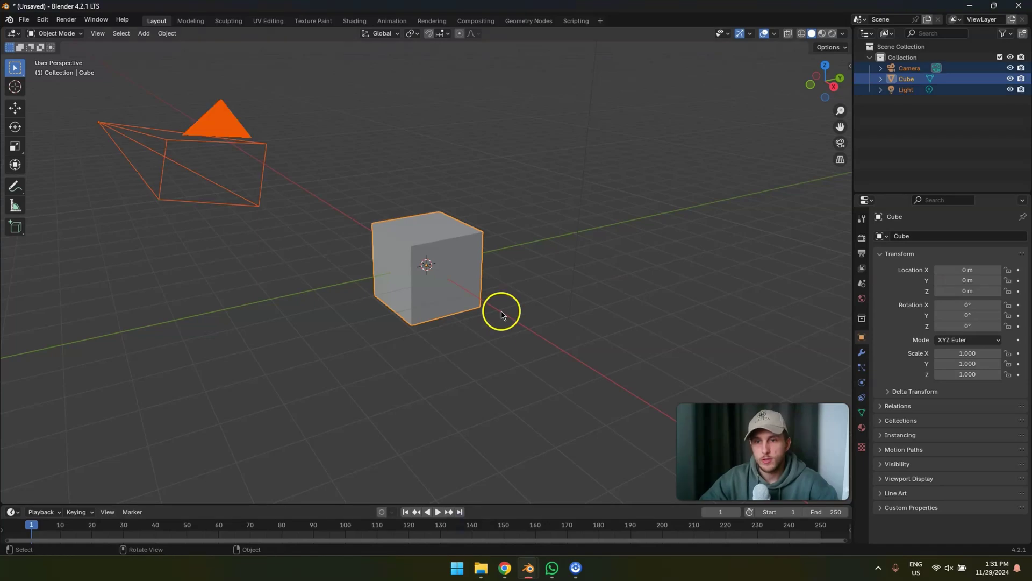
pyautogui.press('x')
pyautogui.click(502, 311)
# Step: Add a plane mesh and show the viewport in Material Preview shading
pyautogui.hotkey('shift', 'a')
pyautogui.click(454, 306)
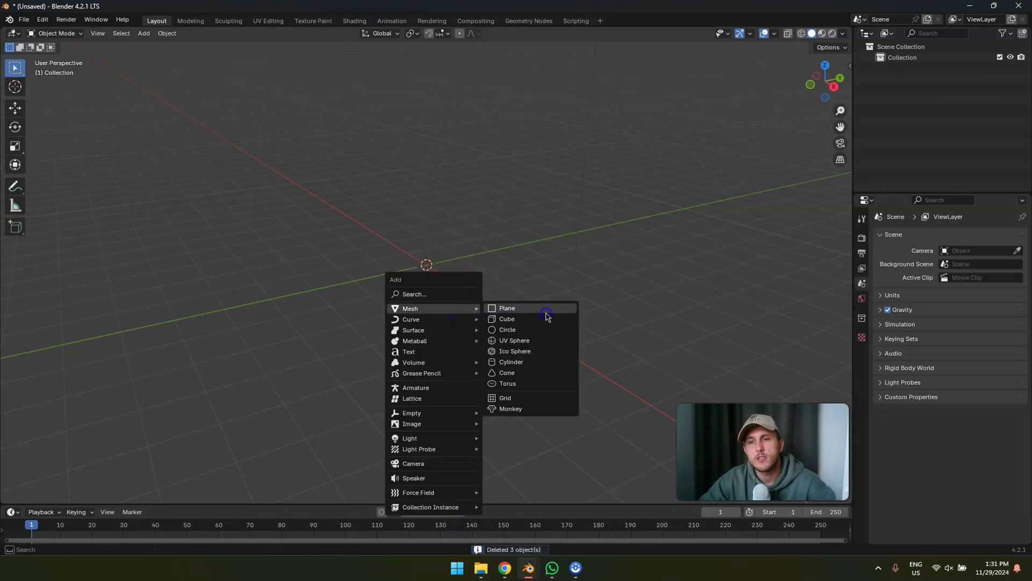
pyautogui.click(544, 315)
pyautogui.press('z')
pyautogui.click(412, 327)
# Step: Split the 3D viewport vertically and turn the new area into a Shader Editor
pyautogui.moveTo(2, 28); pyautogui.dragTo(445, 107)
pyautogui.click(15, 34)
pyautogui.click(47, 131)
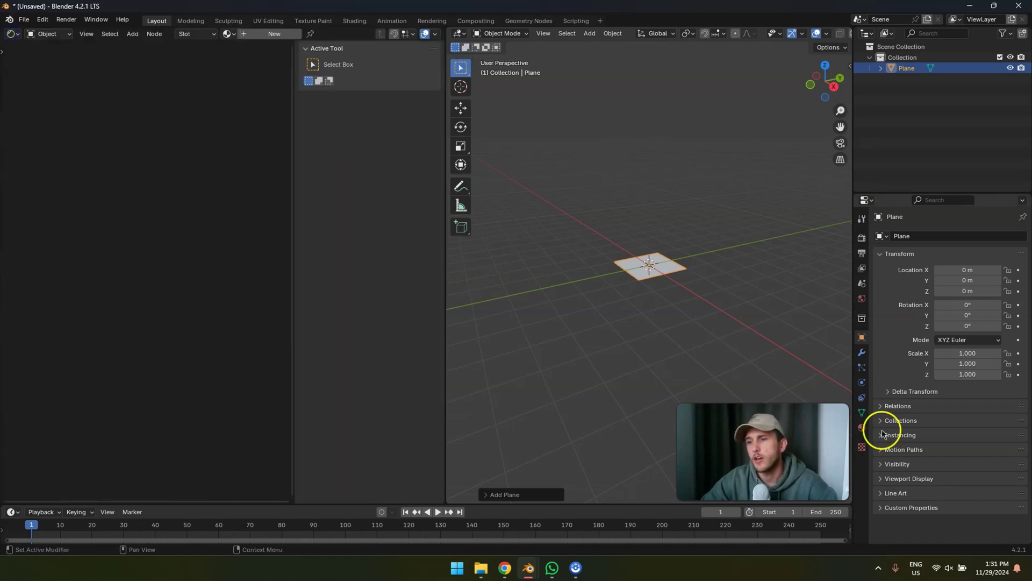
# Step: Create a new material on the plane and hide the Shader Editor's sidebar
pyautogui.click(862, 427)
pyautogui.click(952, 281)
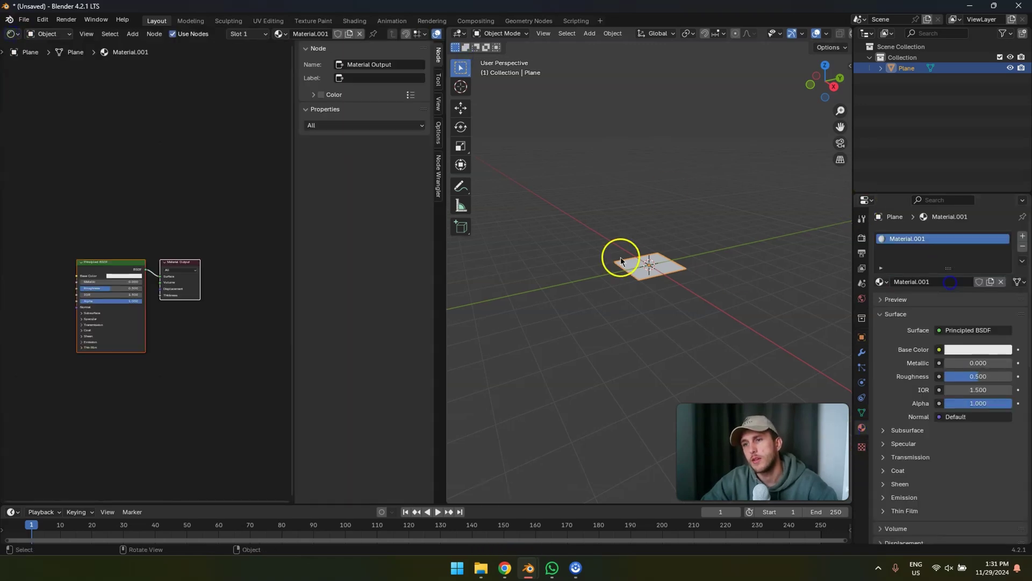
pyautogui.press('n')
pyautogui.scroll(2, 222, 278)
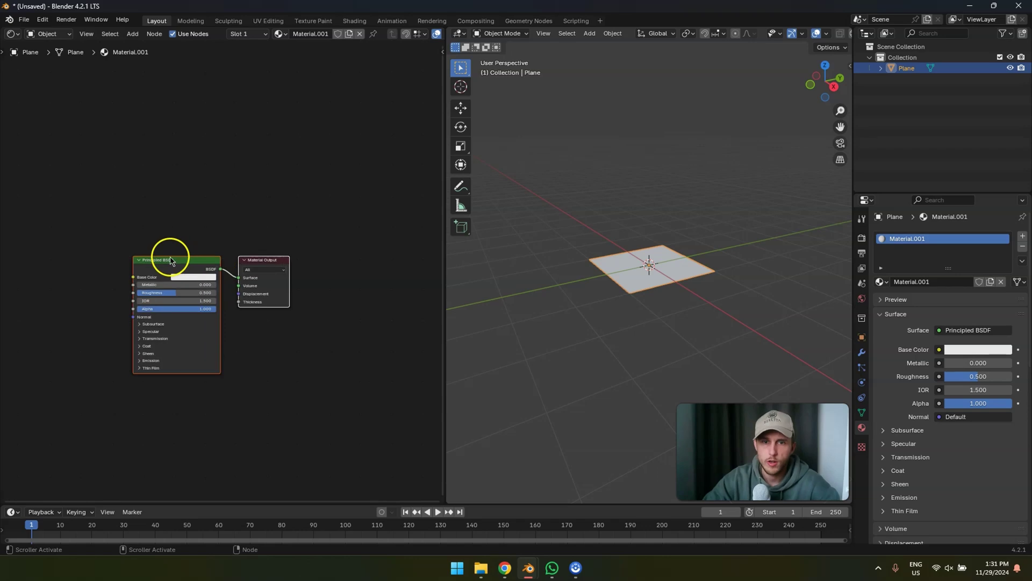
pyautogui.moveTo(171, 260); pyautogui.dragTo(222, 214, button='middle')
pyautogui.click(219, 189)
# Step: Bring MAML_int_Fabric_Seatbelt_A.png from the MAML_int_Seatbelt folder into the shader node tree as an image texture
pyautogui.click(494, 573)
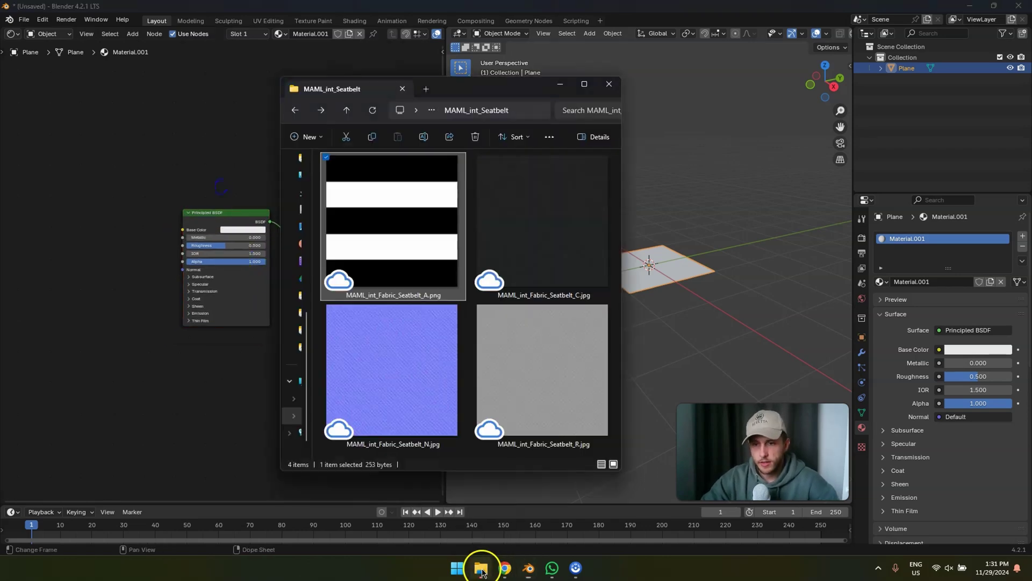
pyautogui.click(563, 379)
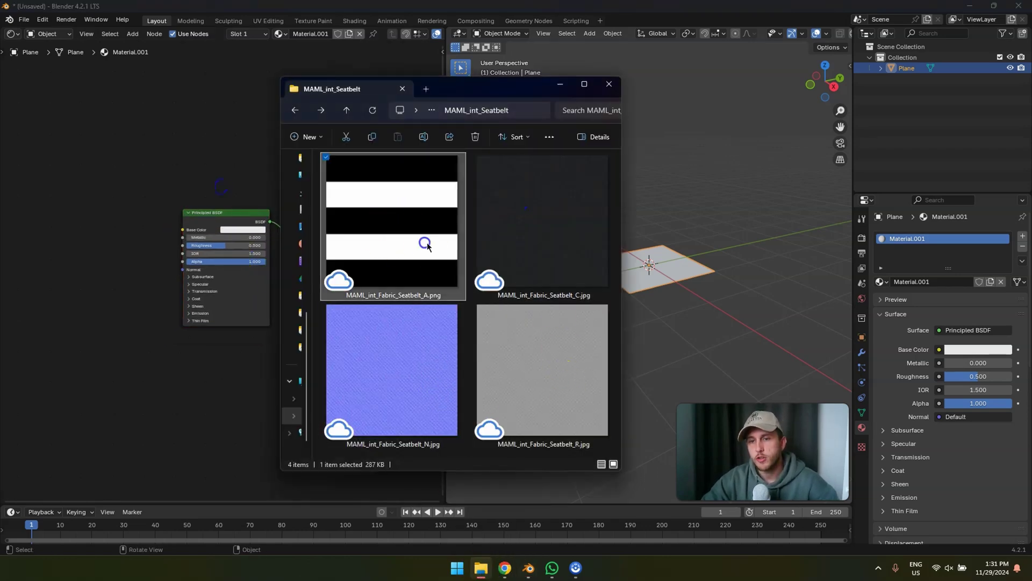
pyautogui.click(409, 379)
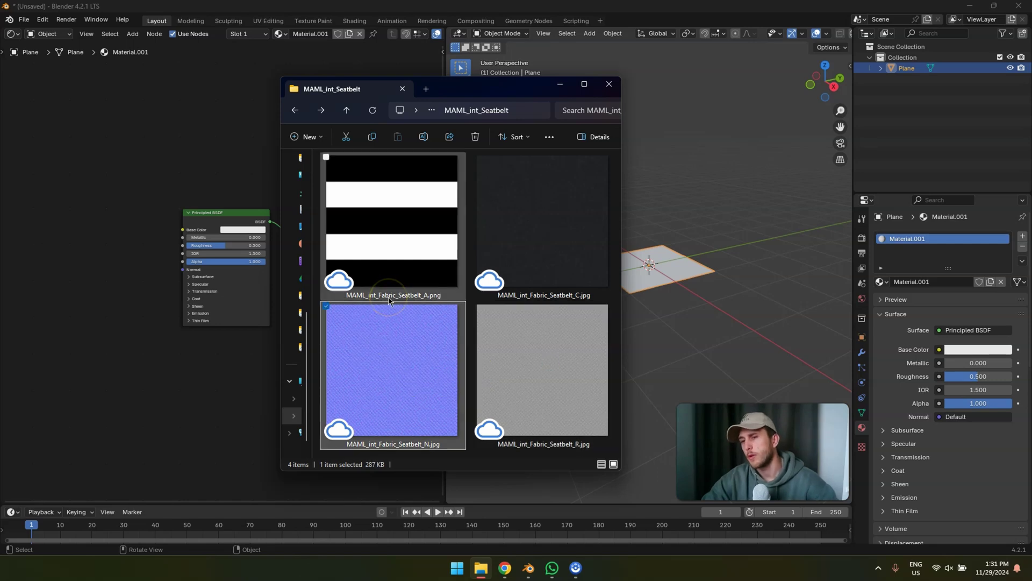
pyautogui.keyDown('ctrl'); pyautogui.click(486, 222); pyautogui.keyUp('ctrl')
pyautogui.keyDown('ctrl'); pyautogui.click(539, 356); pyautogui.keyUp('ctrl')
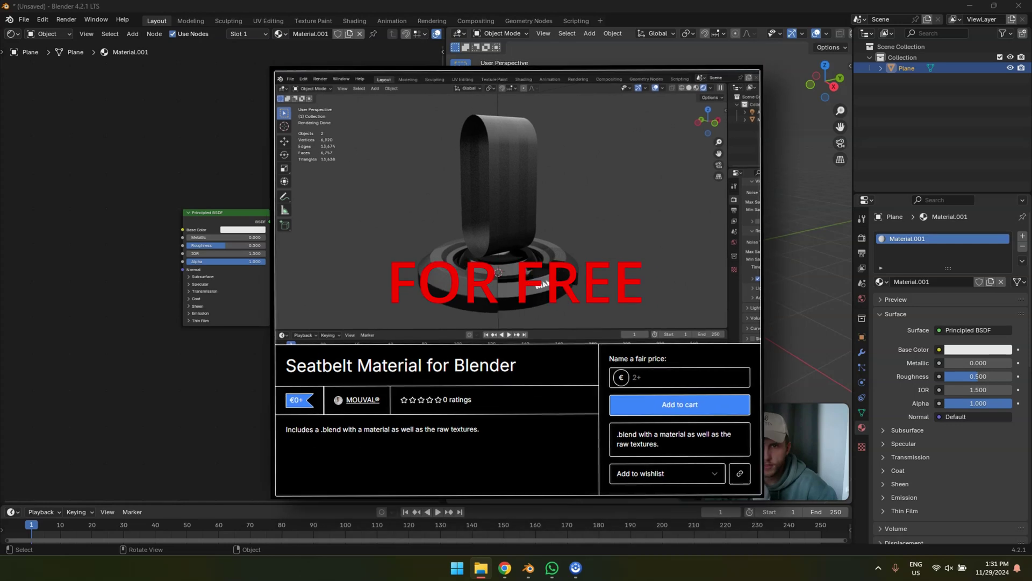
pyautogui.moveTo(393, 228); pyautogui.dragTo(61, 262)
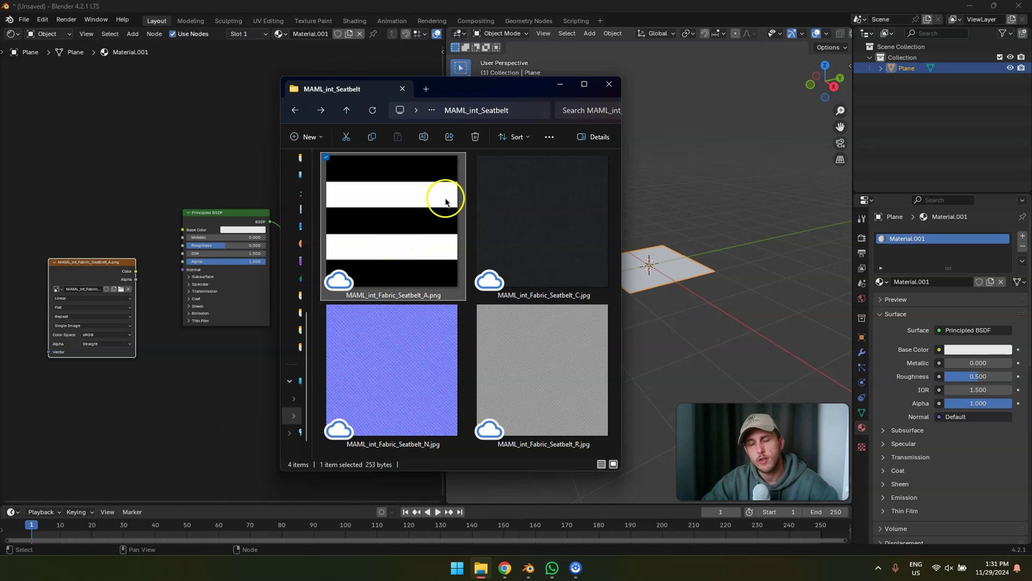
pyautogui.click(561, 85)
# Step: Connect the stripe texture's Color output to the Principled BSDF's Base Color and view the plane up close
pyautogui.scroll(1, 157, 250)
pyautogui.moveTo(91, 258); pyautogui.dragTo(167, 213)
pyautogui.scroll(1, 106, 220)
pyautogui.moveTo(661, 293); pyautogui.dragTo(653, 285, button='middle')
pyautogui.scroll(5, 654, 285)
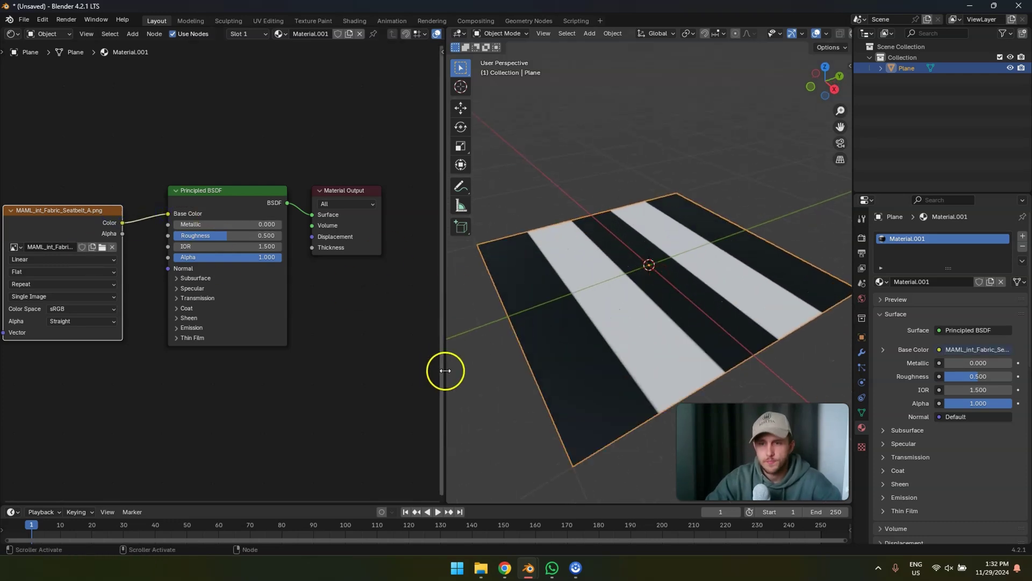
# Step: Try linking the stripe texture directly to the Principled BSDF's Normal instead of Base Color, with Metallic at about 0.927
pyautogui.moveTo(445, 369); pyautogui.dragTo(371, 371)
pyautogui.scroll(1, 177, 293)
pyautogui.moveTo(105, 187); pyautogui.dragTo(201, 240)
pyautogui.keyDown('ctrl'); pyautogui.moveTo(175, 237); pyautogui.dragTo(137, 169, button='right'); pyautogui.keyUp('ctrl')
pyautogui.moveTo(544, 311); pyautogui.dragTo(755, 275, button='middle')
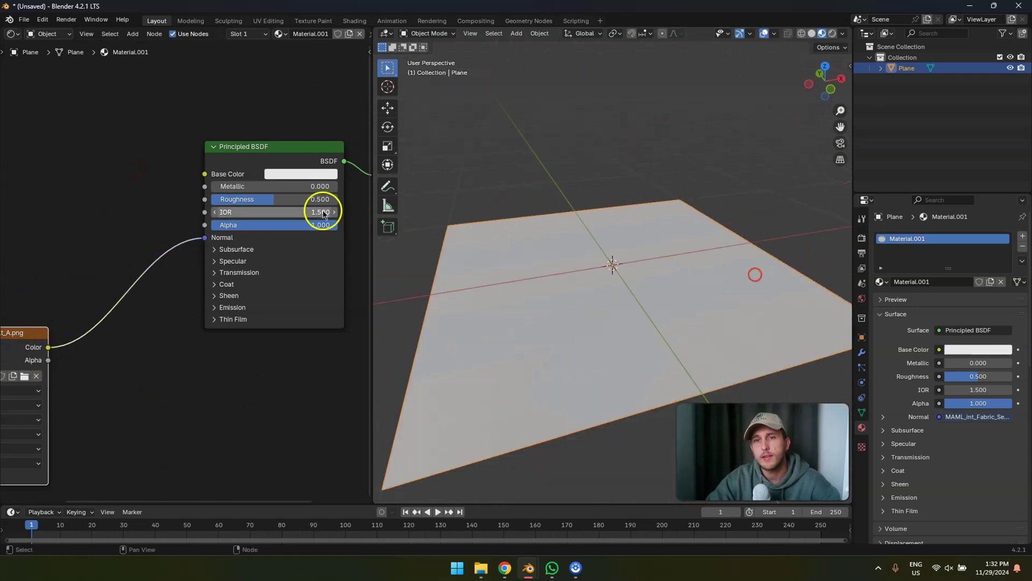
pyautogui.moveTo(243, 187); pyautogui.dragTo(360, 187)
pyautogui.moveTo(642, 280); pyautogui.dragTo(512, 230, button='middle')
# Step: Add a Normal Map node and feed its output into the Principled BSDF's Normal input
pyautogui.scroll(-3, 236, 229)
pyautogui.moveTo(135, 293); pyautogui.dragTo(205, 239, button='middle')
pyautogui.hotkey('shift', 'a')
pyautogui.click(211, 312)
pyautogui.write('nor')
pyautogui.click(250, 341)
pyautogui.click(180, 259)
pyautogui.moveTo(263, 290); pyautogui.dragTo(291, 191)
# Step: Move the stripe texture node away from the Normal Map node and leave it disconnected
pyautogui.moveTo(152, 269); pyautogui.dragTo(55, 243)
pyautogui.moveTo(100, 254); pyautogui.dragTo(135, 210, button='middle')
pyautogui.moveTo(90, 207); pyautogui.dragTo(176, 223)
pyautogui.click(208, 377)
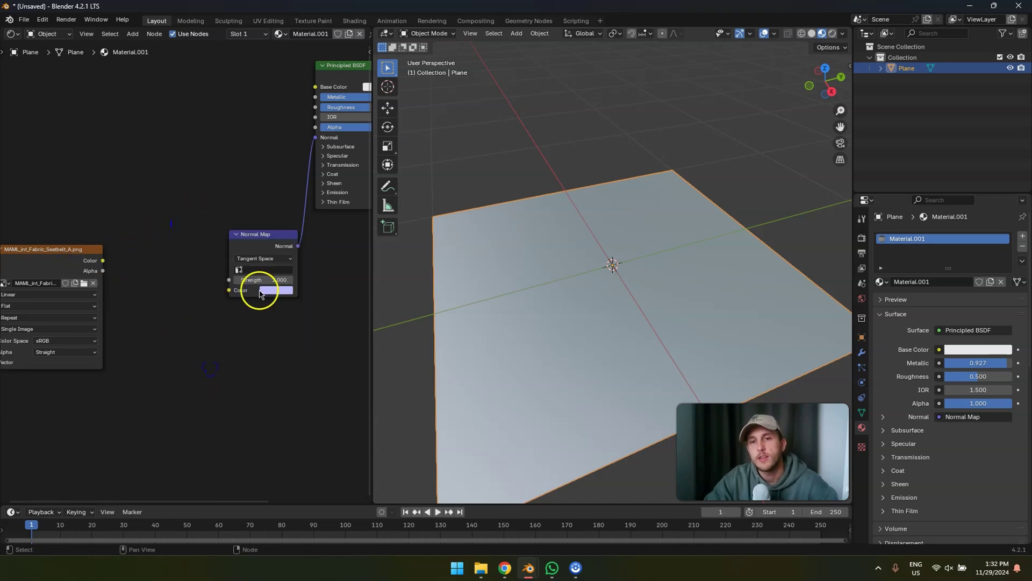
pyautogui.moveTo(196, 259); pyautogui.dragTo(196, 272, button='middle')
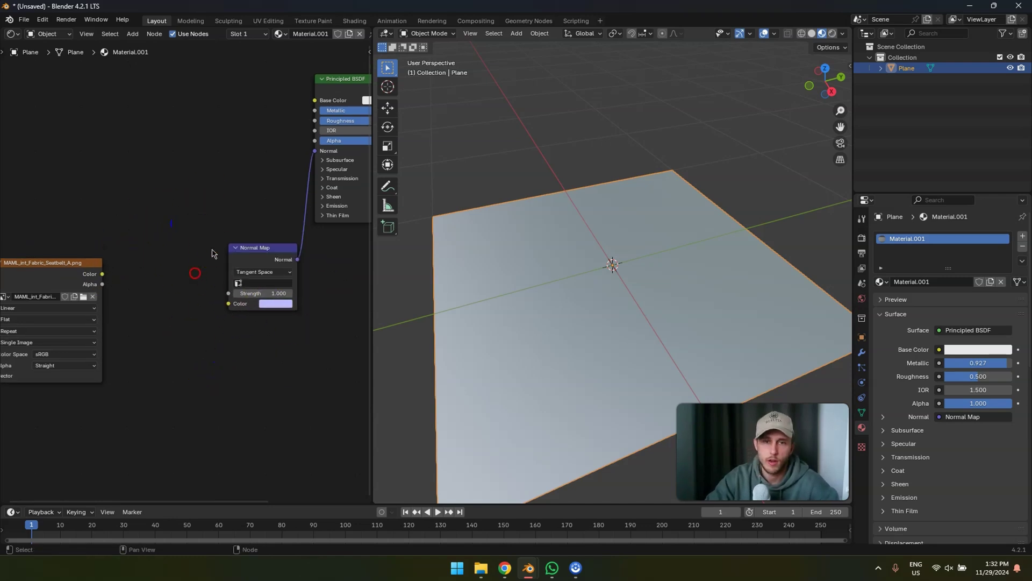
# Step: Add a Mix Color node between the stripe texture and the Normal Map node
pyautogui.hotkey('shift', 'a')
pyautogui.write('col')
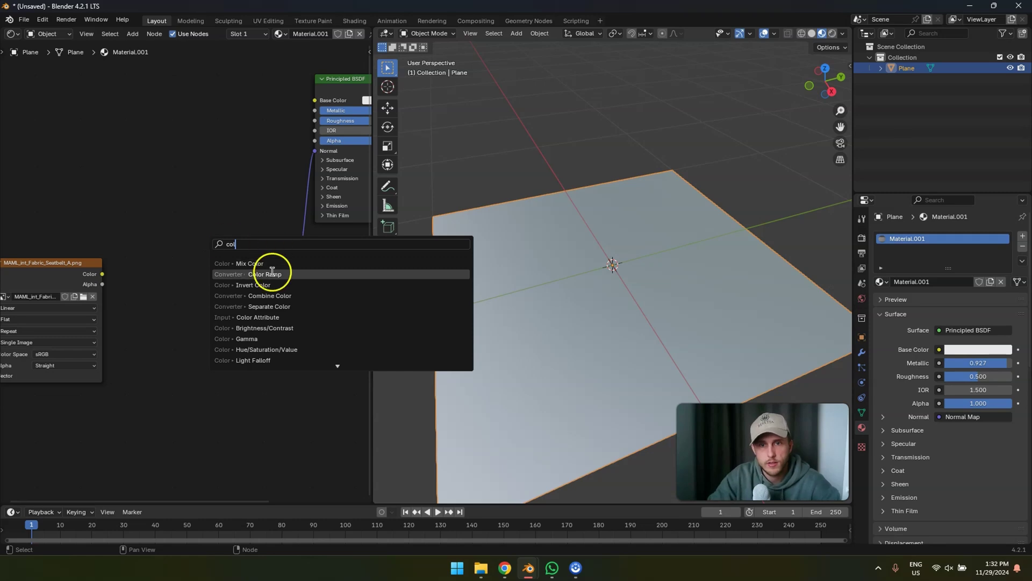
pyautogui.click(253, 264)
pyautogui.click(143, 171)
# Step: Copy the Normal Map node's default color into both the A and B colors of the Mix node
pyautogui.hotkey('ctrl', 'c')
pyautogui.hotkey('ctrl', 'v')
pyautogui.hotkey('ctrl', 'v')
pyautogui.click(187, 254)
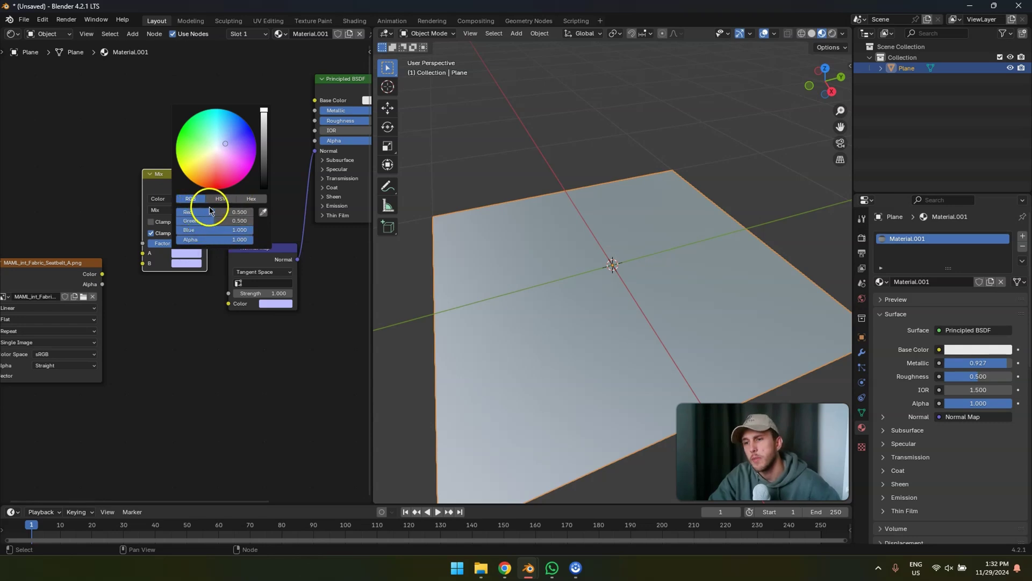
pyautogui.click(189, 304)
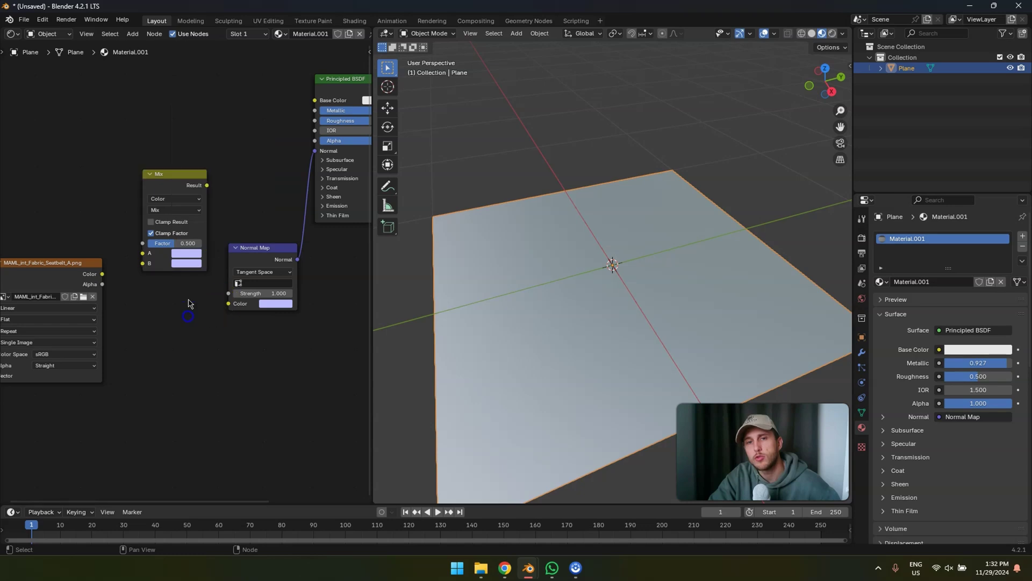
# Step: Preview the Mix node's result through Base Color and set the Principled BSDF's Metallic to 0
pyautogui.moveTo(206, 185); pyautogui.dragTo(314, 100)
pyautogui.click(622, 276)
pyautogui.moveTo(622, 277); pyautogui.dragTo(693, 317, button='middle')
pyautogui.moveTo(290, 152); pyautogui.dragTo(220, 182, button='middle')
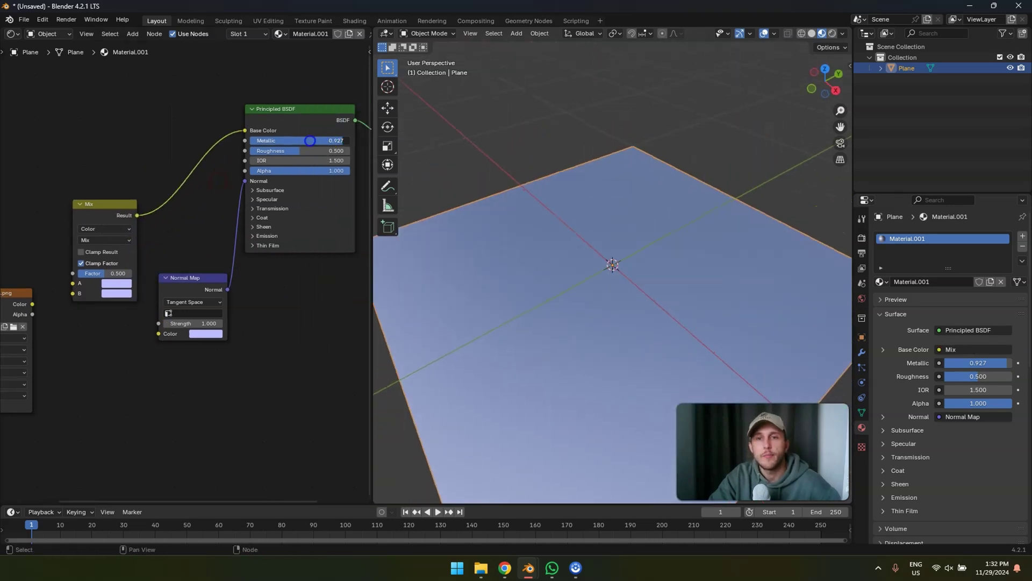
pyautogui.moveTo(311, 140); pyautogui.dragTo(251, 142)
# Step: Connect the stripe texture's Color output to the Mix node's Factor and place the texture beside it
pyautogui.moveTo(11, 216); pyautogui.dragTo(120, 178, button='middle')
pyautogui.moveTo(153, 252); pyautogui.dragTo(113, 272, button='middle')
pyautogui.moveTo(102, 293)
pyautogui.mouseDown()
pyautogui.moveTo(101, 236)
pyautogui.moveTo(100, 277)
pyautogui.moveTo(142, 256)
pyautogui.mouseUp()
pyautogui.moveTo(81, 272); pyautogui.dragTo(94, 256)
pyautogui.moveTo(628, 292); pyautogui.dragTo(602, 295, button='middle')
pyautogui.click(187, 276)
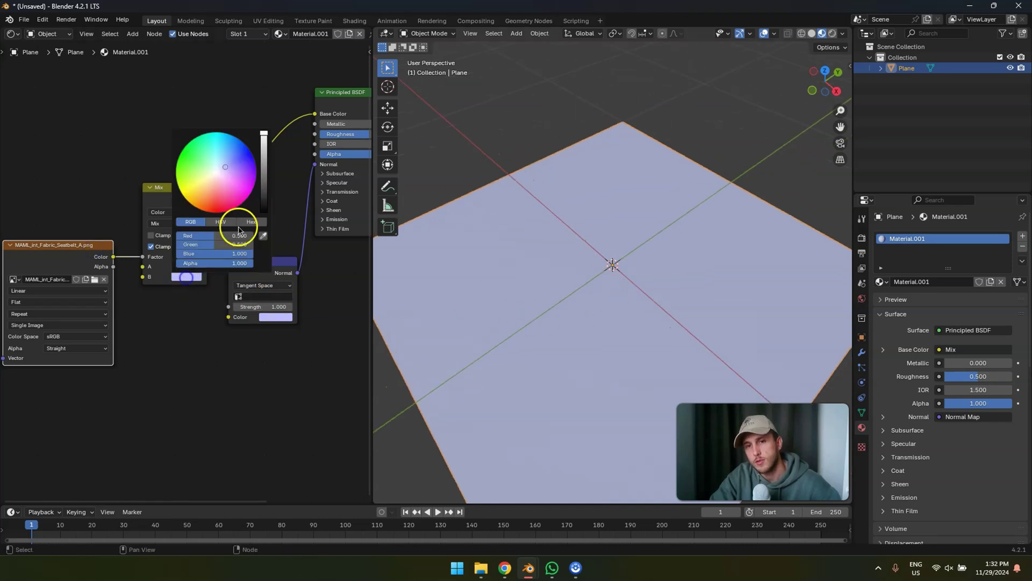
pyautogui.moveTo(233, 196); pyautogui.dragTo(242, 214)
pyautogui.moveTo(637, 281); pyautogui.dragTo(574, 269, button='middle')
pyautogui.hotkey('ctrl', 'z')
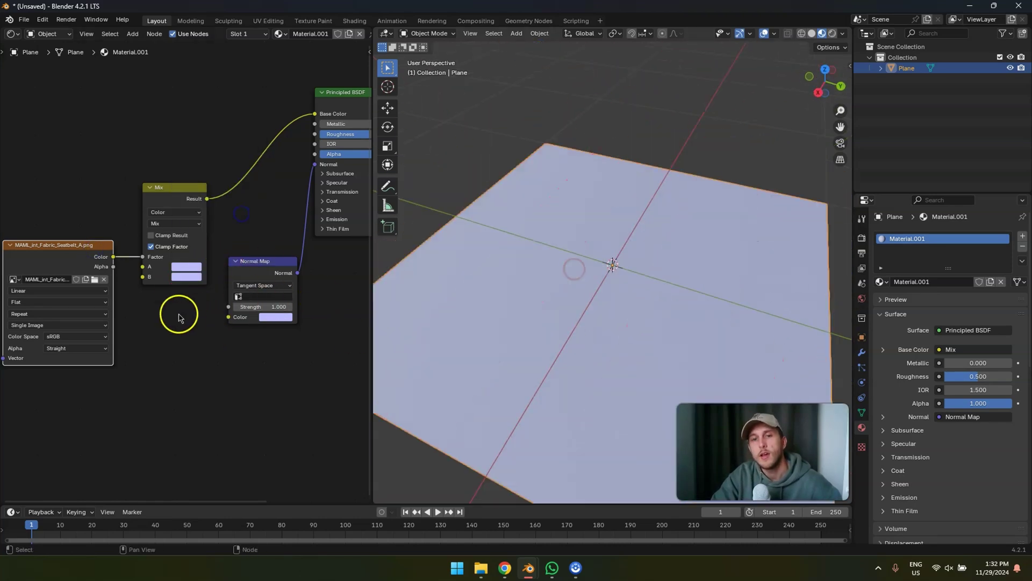
# Step: Try red and green values of 0.25 and 0.757 for the Mix node's B color
pyautogui.click(187, 276)
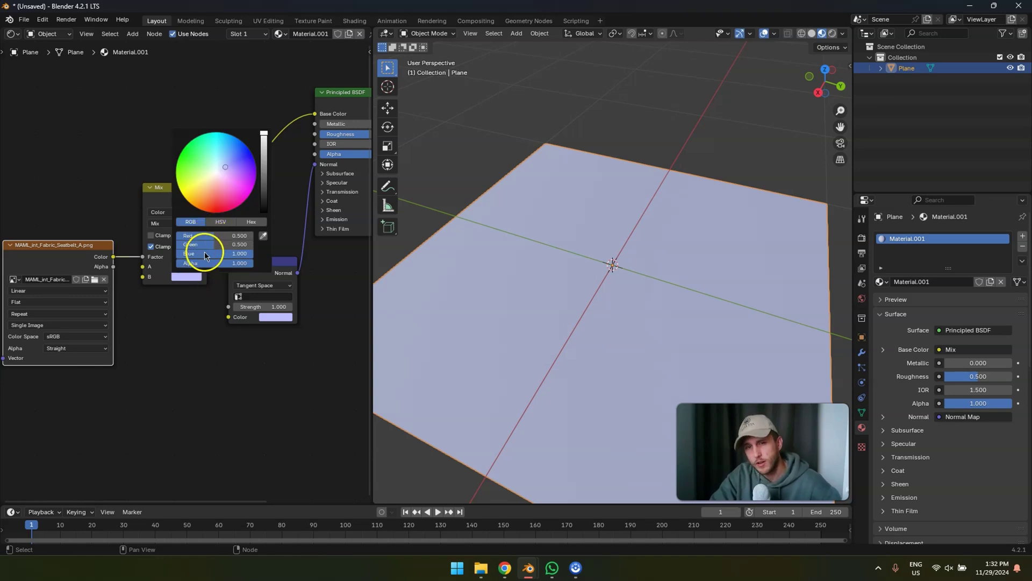
pyautogui.moveTo(206, 244); pyautogui.dragTo(216, 240)
pyautogui.write('0.25')
pyautogui.press('Return')
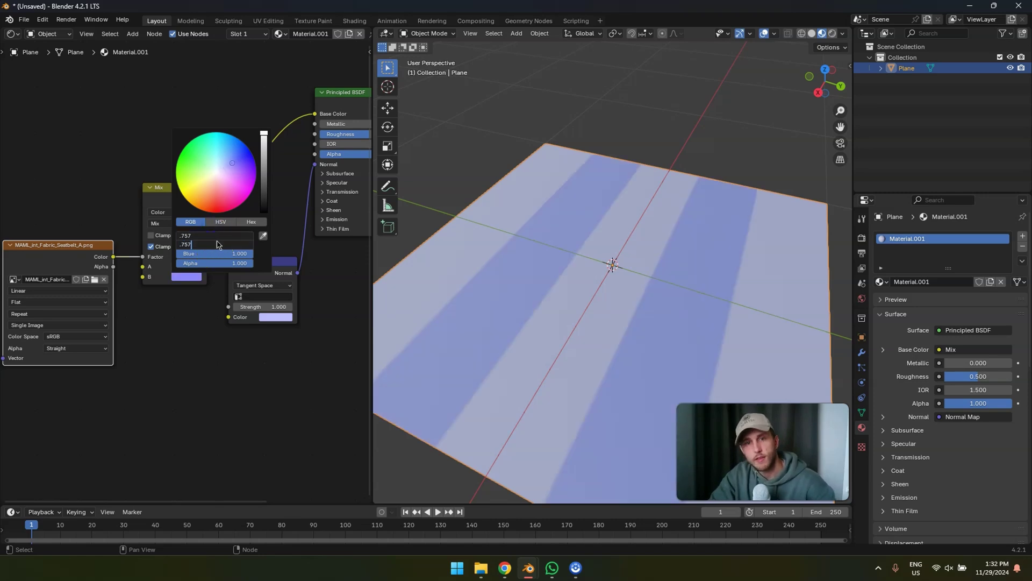
pyautogui.press('Return')
# Step: Try red and green at 1 for the Mix node's B color, and return both to 0.5
pyautogui.moveTo(211, 244); pyautogui.dragTo(222, 237)
pyautogui.write('1')
pyautogui.press('Return')
pyautogui.write('.')
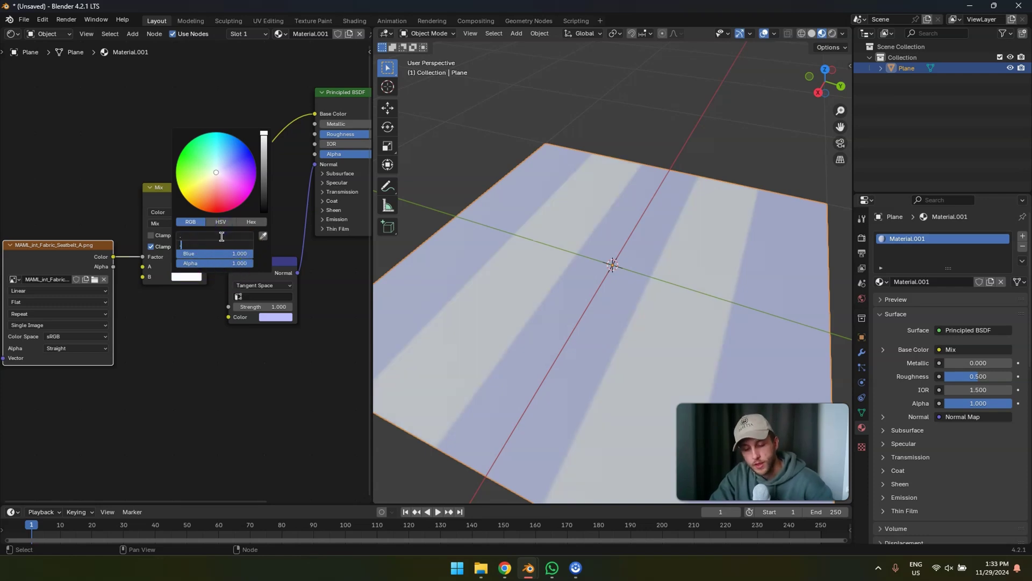
pyautogui.write('5')
pyautogui.press('Return')
# Step: Set the red channel of the Mix node's B color to 1 and inspect the stripes on the plane
pyautogui.click(217, 237)
pyautogui.write('1')
pyautogui.press('Return')
pyautogui.moveTo(595, 265)
pyautogui.mouseDown(button='middle')
pyautogui.moveTo(587, 291)
pyautogui.moveTo(613, 264)
pyautogui.mouseUp(button='middle')
pyautogui.scroll(2, 189, 291)
pyautogui.scroll(-2, 200, 299)
pyautogui.scroll(1, 166, 299)
pyautogui.click(182, 276)
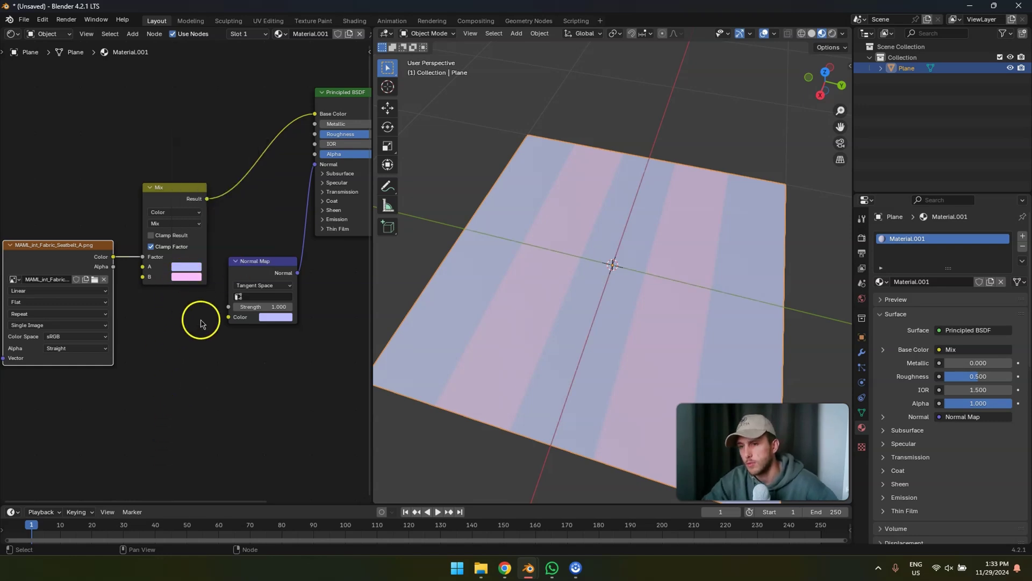
pyautogui.moveTo(376, 269)
pyautogui.mouseDown(button='middle')
pyautogui.moveTo(585, 233)
pyautogui.moveTo(388, 275)
pyautogui.mouseUp(button='middle')
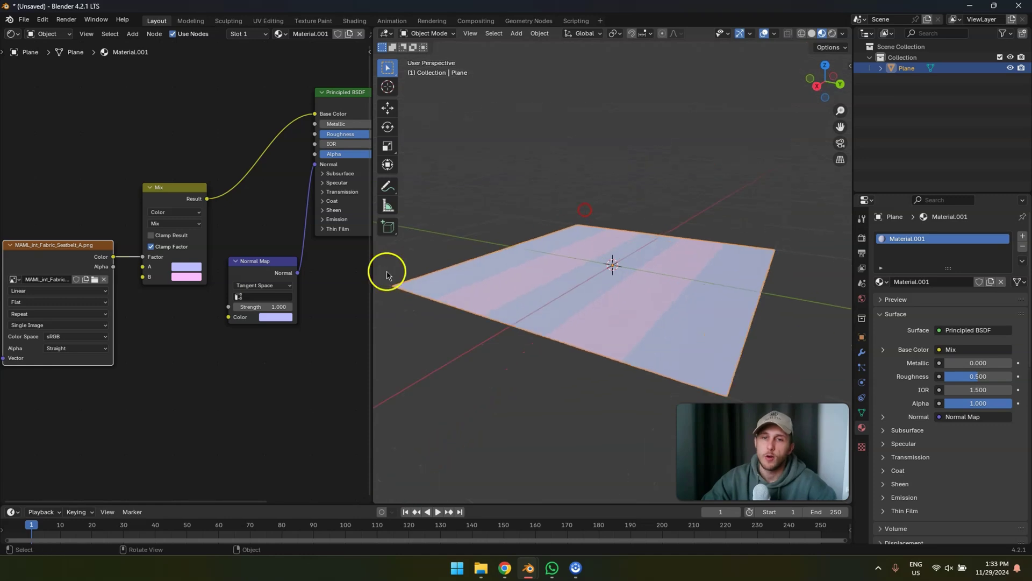
# Step: Reposition the stripe texture, Mix and Normal Map nodes and relink the Mix result to Base Color
pyautogui.moveTo(54, 151); pyautogui.dragTo(176, 342)
pyautogui.moveTo(183, 196); pyautogui.dragTo(151, 200)
pyautogui.keyDown('ctrl'); pyautogui.moveTo(207, 140); pyautogui.dragTo(202, 237, button='right'); pyautogui.keyUp('ctrl')
pyautogui.moveTo(260, 267); pyautogui.dragTo(239, 223)
pyautogui.moveTo(174, 203); pyautogui.dragTo(315, 113)
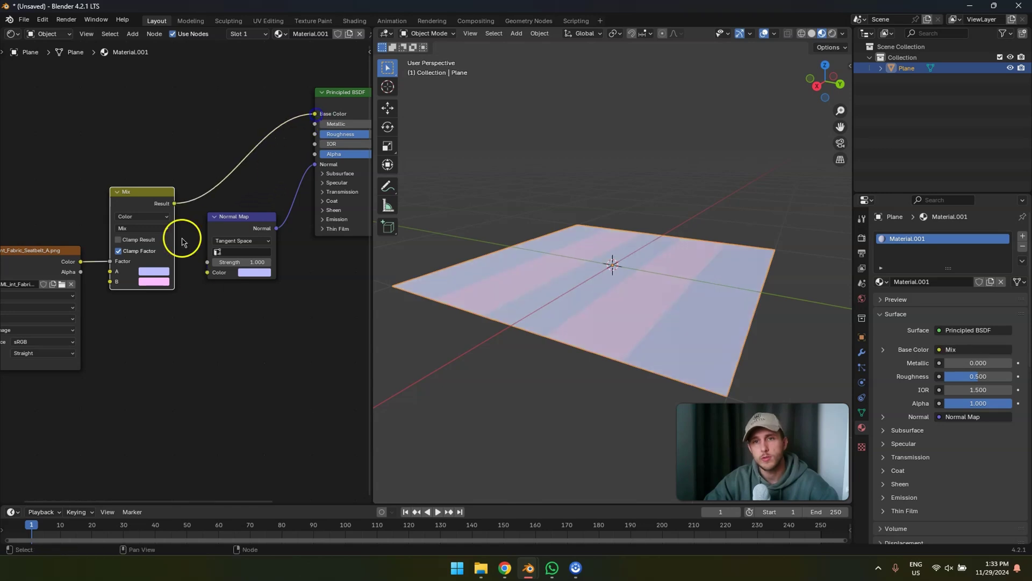
# Step: Shift the stripe texture and Mix nodes farther from the Normal Map node to make room for another node
pyautogui.scroll(2, 297, 252)
pyautogui.moveTo(153, 300); pyautogui.dragTo(157, 306, button='middle')
pyautogui.scroll(-1, 162, 300)
pyautogui.moveTo(15, 132); pyautogui.dragTo(231, 333)
pyautogui.scroll(-1, 150, 329)
pyautogui.moveTo(158, 332); pyautogui.dragTo(161, 335, button='middle')
pyautogui.moveTo(66, 227); pyautogui.dragTo(185, 339)
pyautogui.press('g')
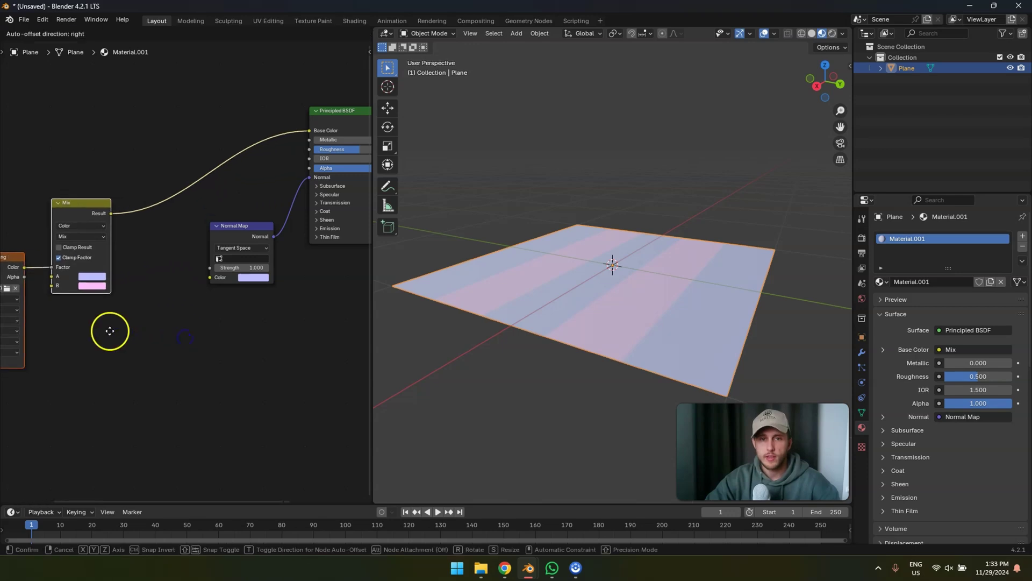
pyautogui.click(104, 332)
# Step: Duplicate the Mix node with the flat normal color in both A and B, and insert it before Base Color
pyautogui.moveTo(167, 317); pyautogui.dragTo(211, 317, button='middle')
pyautogui.click(129, 209)
pyautogui.hotkey('shift', 'd')
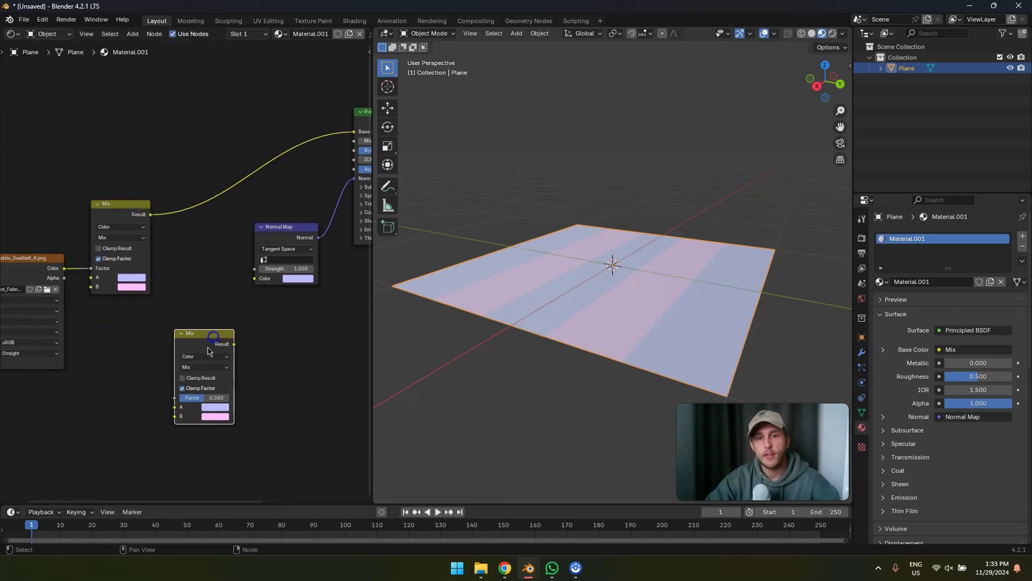
pyautogui.click(207, 307)
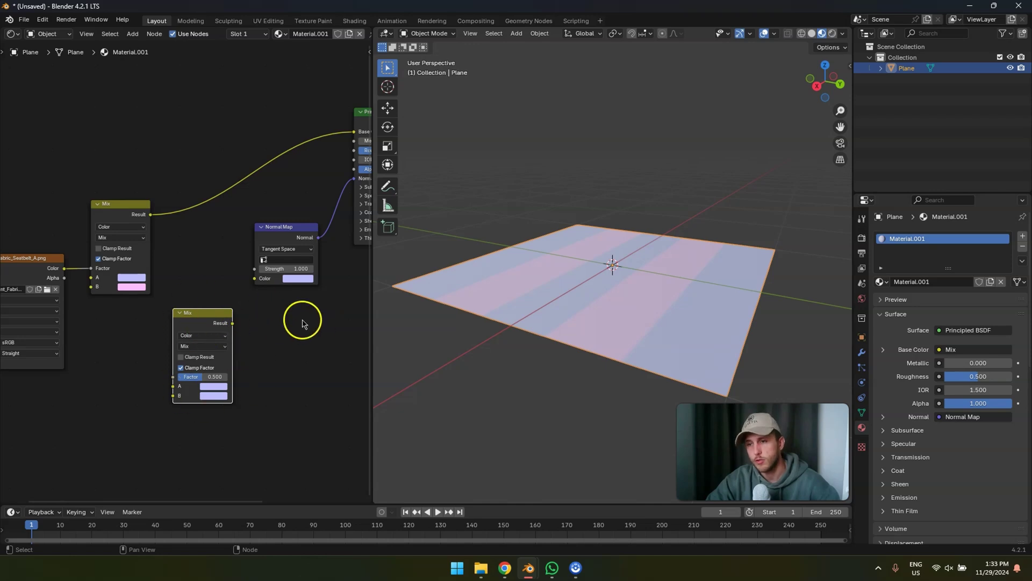
pyautogui.moveTo(200, 326); pyautogui.dragTo(196, 211)
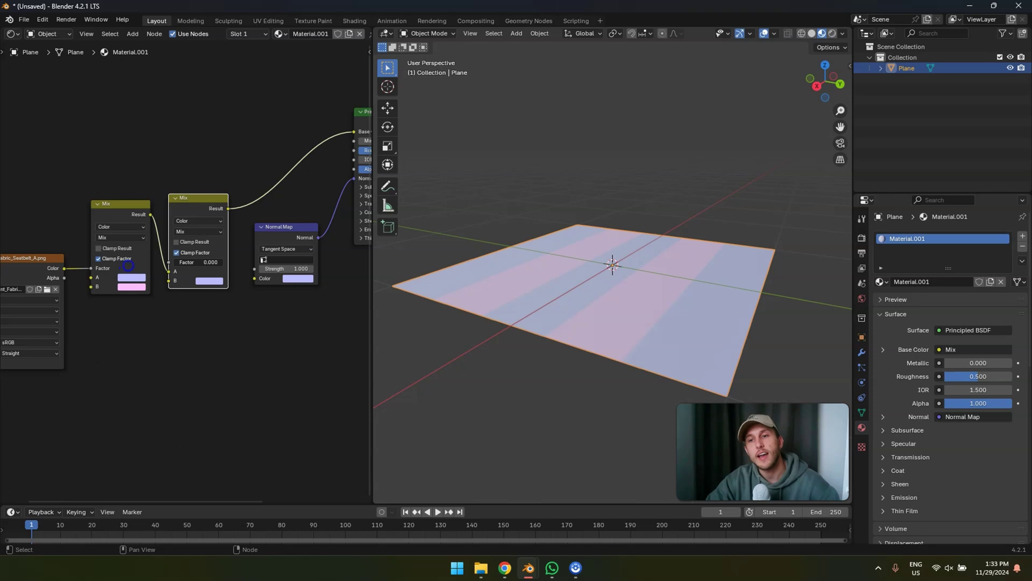
# Step: Vary the second Mix node's Factor between 0 and 1 to compare its effect on the plane
pyautogui.moveTo(127, 266); pyautogui.dragTo(226, 261)
pyautogui.moveTo(631, 290); pyautogui.dragTo(620, 332, button='middle')
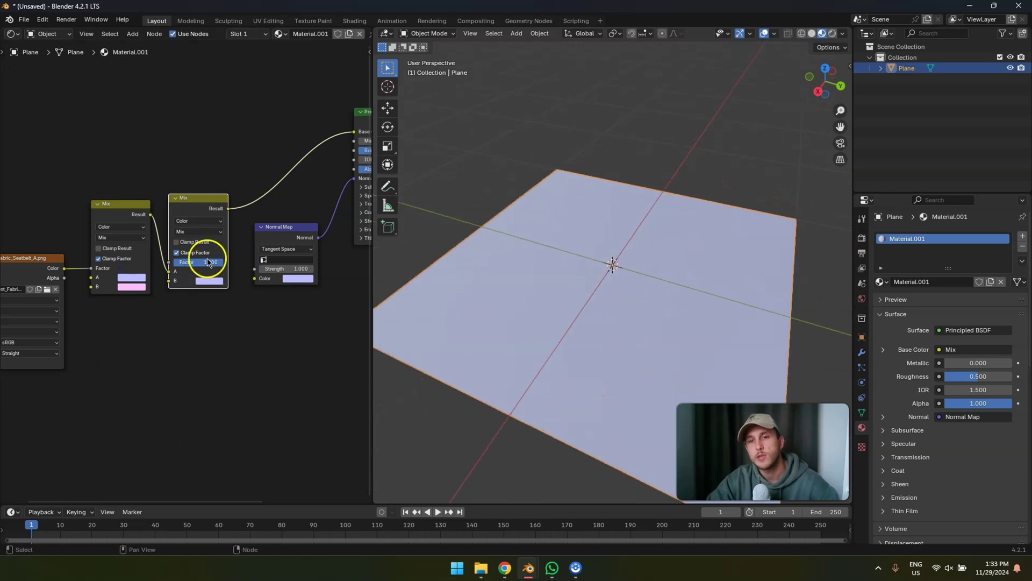
pyautogui.moveTo(654, 225); pyautogui.dragTo(590, 306, button='middle')
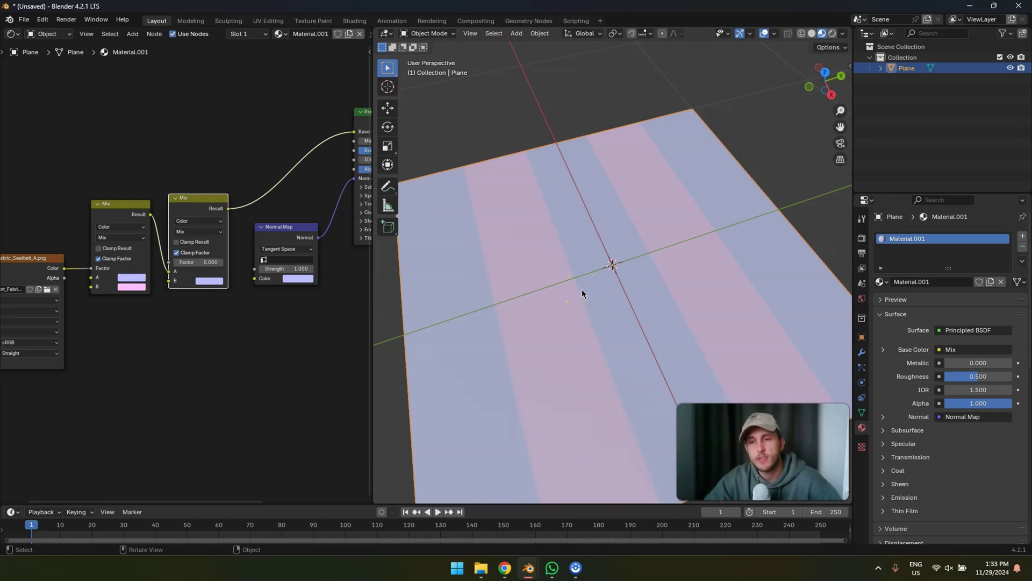
pyautogui.moveTo(195, 262); pyautogui.dragTo(260, 304)
# Step: Move the first Mix node's result to the second Mix node's B input and set its Factor to 1
pyautogui.hotkey('shift', 'a')
pyautogui.click(196, 290)
pyautogui.moveTo(171, 277); pyautogui.dragTo(125, 277)
pyautogui.moveTo(192, 262); pyautogui.dragTo(210, 305)
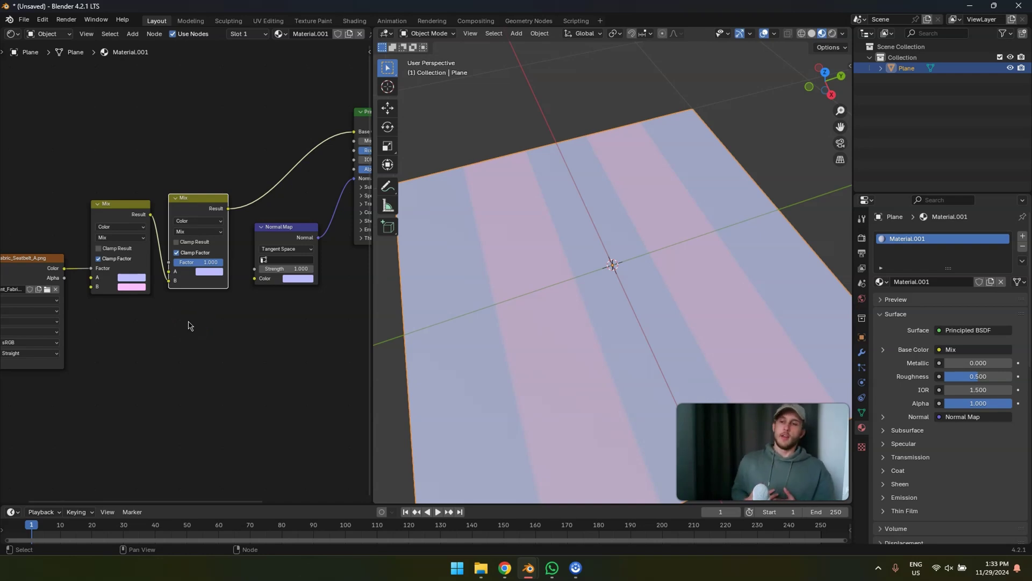
# Step: Connect the second Mix node's result to the Normal Map's Color and cut its link to Base Color
pyautogui.scroll(-2, 189, 428)
pyautogui.moveTo(197, 368); pyautogui.dragTo(195, 376, button='middle')
pyautogui.scroll(3, 231, 341)
pyautogui.moveTo(259, 282); pyautogui.dragTo(181, 303, button='middle')
pyautogui.moveTo(154, 234); pyautogui.dragTo(181, 316)
pyautogui.moveTo(256, 233); pyautogui.dragTo(224, 241, button='middle')
pyautogui.keyDown('ctrl'); pyautogui.moveTo(219, 211); pyautogui.dragTo(177, 137, button='right'); pyautogui.keyUp('ctrl')
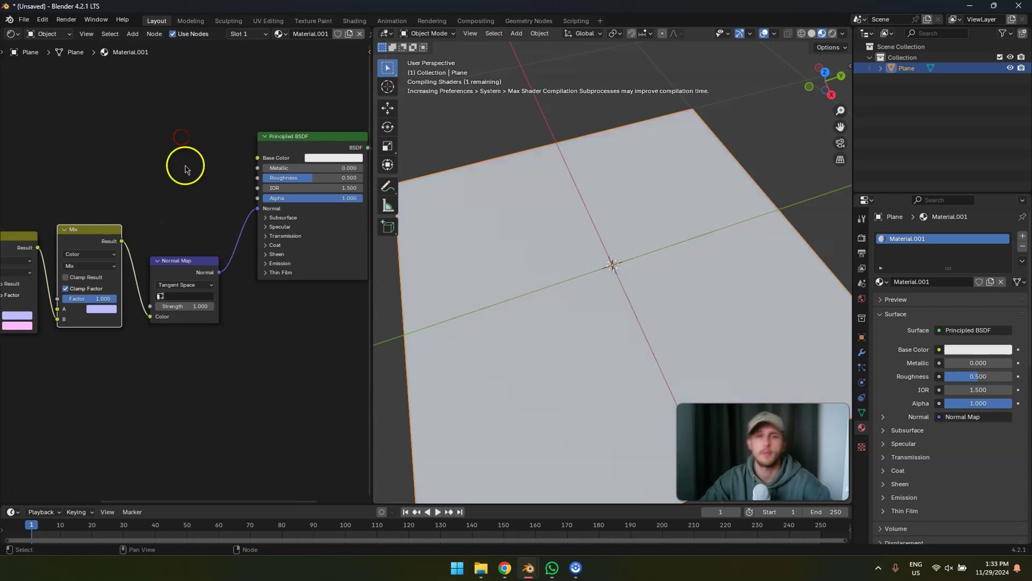
pyautogui.scroll(-1, 237, 172)
pyautogui.scroll(-2, 243, 175)
pyautogui.moveTo(243, 175); pyautogui.dragTo(294, 153, button='middle')
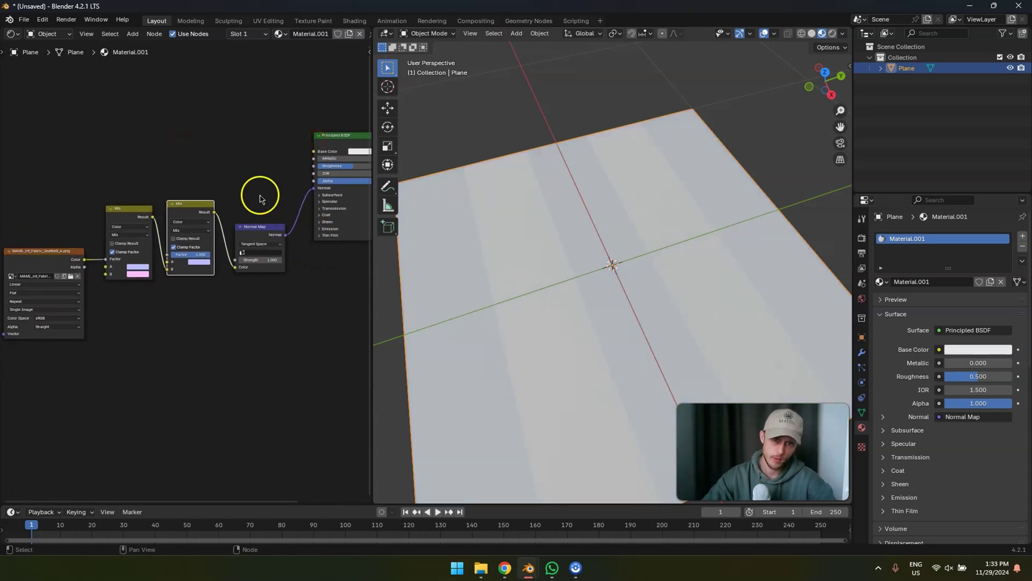
# Step: Vary the second Mix node's Factor to compare the stripe relief on the plane, leaving it at about 0.458
pyautogui.scroll(2, 260, 195)
pyautogui.moveTo(264, 193); pyautogui.dragTo(193, 175, button='middle')
pyautogui.scroll(1, 191, 183)
pyautogui.moveTo(504, 268); pyautogui.dragTo(423, 224, button='middle')
pyautogui.scroll(1, 123, 199)
pyautogui.moveTo(111, 192); pyautogui.dragTo(144, 195, button='middle')
pyautogui.moveTo(138, 252); pyautogui.dragTo(81, 253)
pyautogui.moveTo(617, 215); pyautogui.dragTo(623, 237, button='middle')
pyautogui.moveTo(133, 252); pyautogui.dragTo(137, 252)
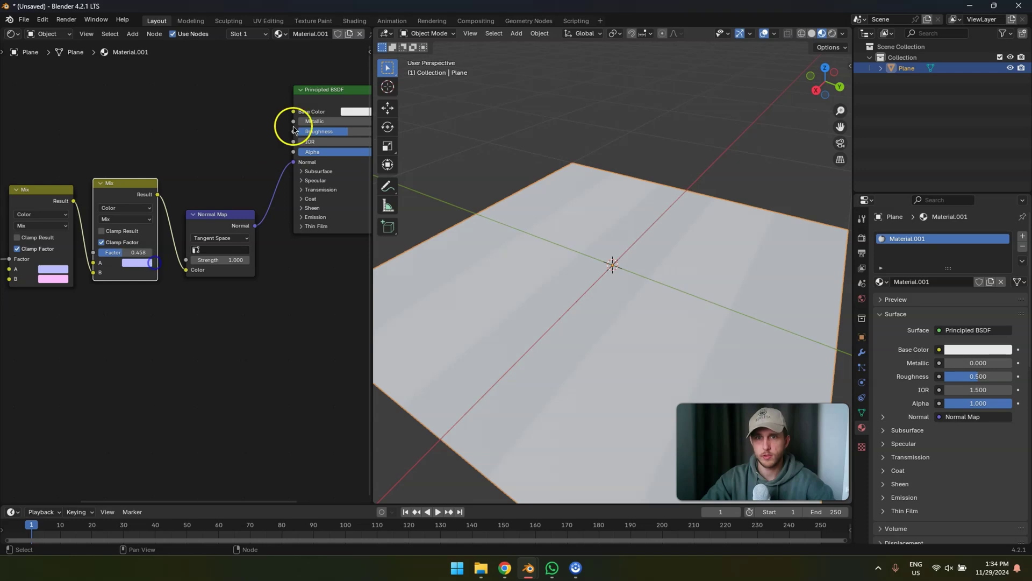
# Step: Set the Principled BSDF's Metallic to 1 and Roughness to about 0.091, and the second Mix node's Factor to about 0.483
pyautogui.moveTo(294, 127); pyautogui.dragTo(191, 151, button='middle')
pyautogui.moveTo(228, 145); pyautogui.dragTo(191, 155)
pyautogui.moveTo(103, 189); pyautogui.dragTo(180, 161, button='middle')
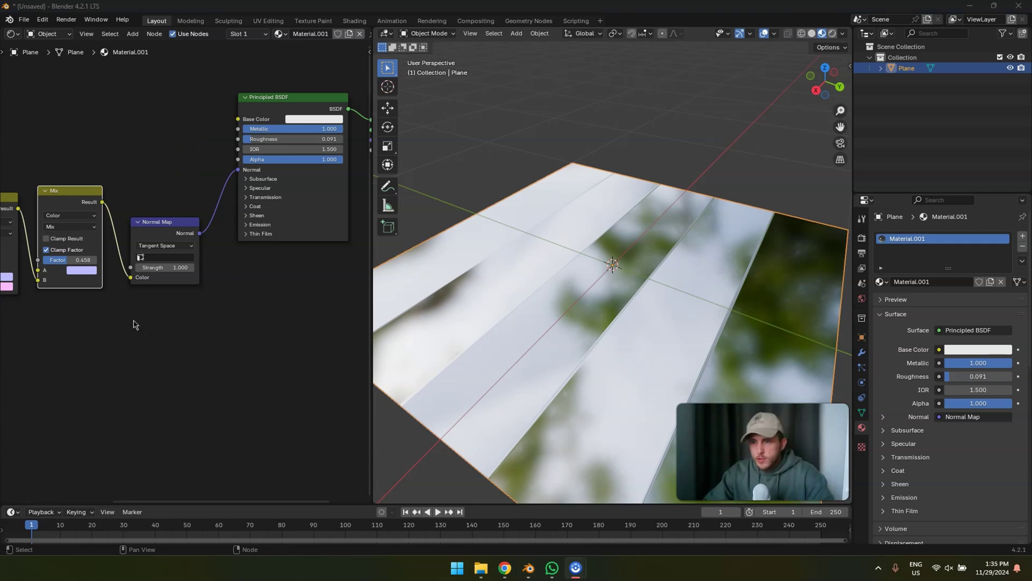
pyautogui.scroll(-1, 227, 299)
pyautogui.moveTo(610, 247); pyautogui.dragTo(591, 254, button='middle')
pyautogui.moveTo(85, 262)
pyautogui.mouseDown()
pyautogui.moveTo(64, 261)
pyautogui.moveTo(86, 261)
pyautogui.mouseUp()
pyautogui.moveTo(430, 220); pyautogui.dragTo(757, 243, button='middle')
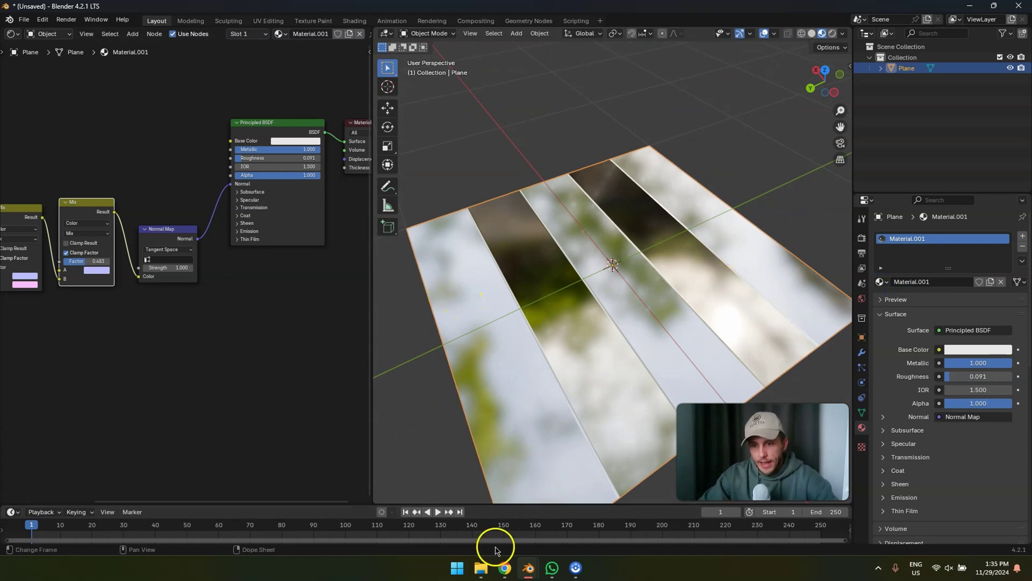
# Step: Add MAML_int_Fabric_Seatbelt_N.jpg as an image texture and connect its Color to the Normal Map's Color
pyautogui.click(481, 568)
pyautogui.moveTo(445, 418); pyautogui.dragTo(139, 276)
pyautogui.click(233, 328)
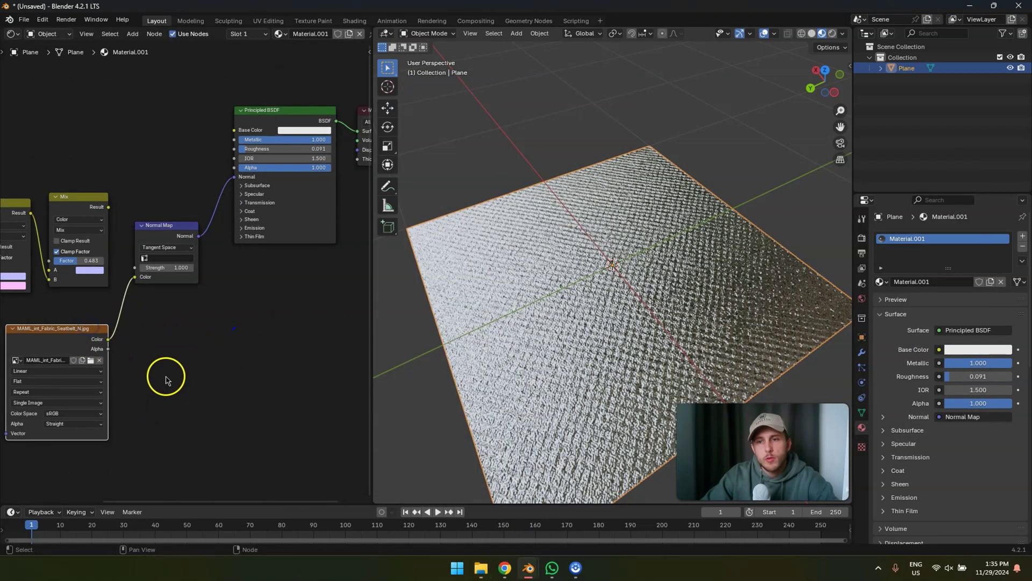
# Step: Set the seatbelt normal texture's color space to Non-Color and check the result on the plane
pyautogui.scroll(4, 189, 345)
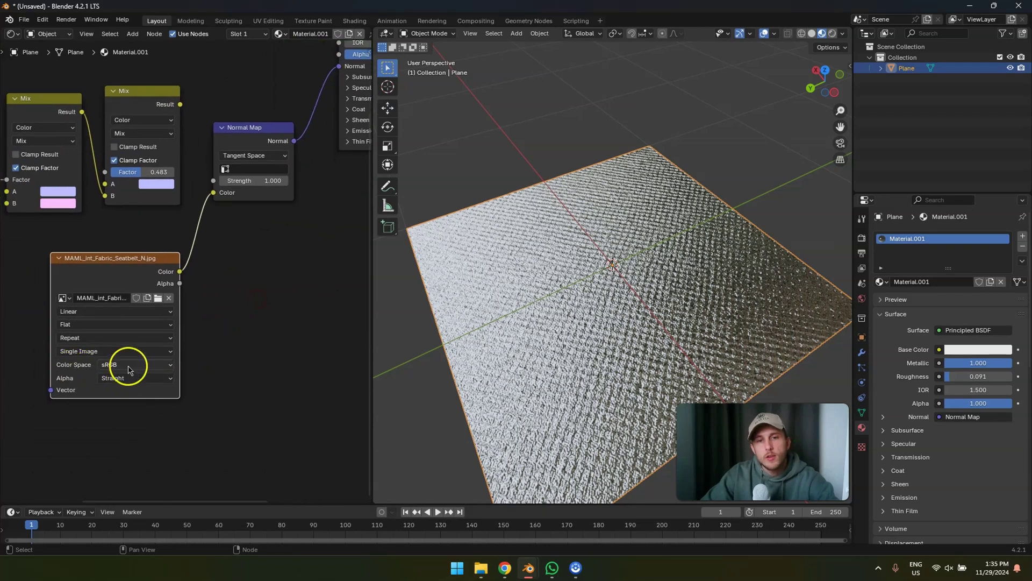
pyautogui.click(129, 366)
pyautogui.press('n')
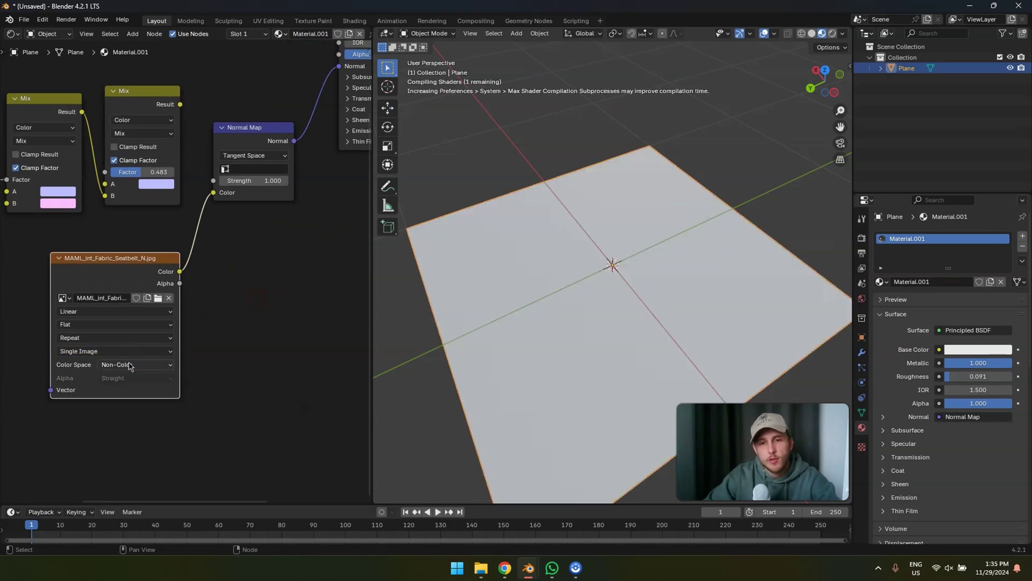
pyautogui.click(129, 365)
pyautogui.moveTo(573, 264); pyautogui.dragTo(634, 290, button='middle')
# Step: Try a different Strength on the Normal Map node and undo the change
pyautogui.moveTo(275, 183); pyautogui.dragTo(231, 184)
pyautogui.doubleClick(275, 181)
pyautogui.write('21')
pyautogui.click(282, 233)
pyautogui.hotkey('ctrl', 'z')
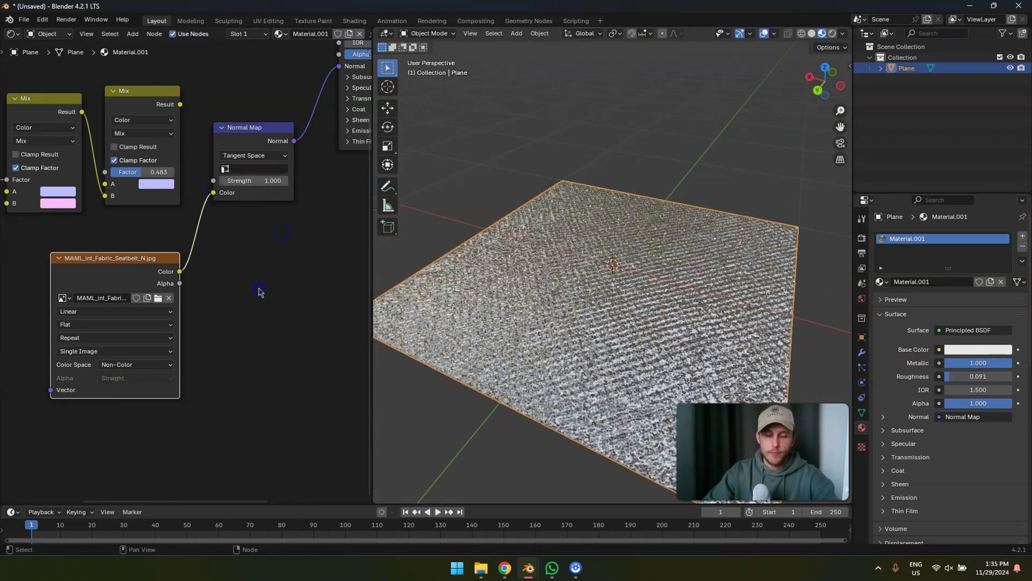
# Step: Cut the seatbelt texture's link to the Normal Map and move the Normal Map node below the Mix nodes
pyautogui.scroll(-1, 252, 293)
pyautogui.moveTo(242, 295); pyautogui.dragTo(218, 345, button='middle')
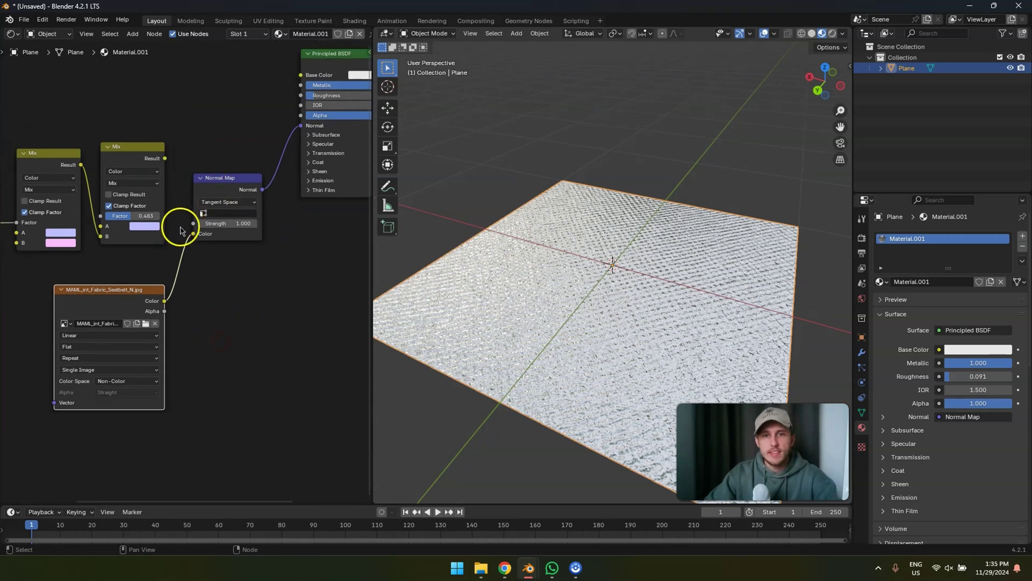
pyautogui.keyDown('ctrl'); pyautogui.moveTo(178, 236); pyautogui.dragTo(188, 281, button='right'); pyautogui.keyUp('ctrl')
pyautogui.moveTo(213, 182); pyautogui.dragTo(260, 296)
pyautogui.moveTo(220, 193); pyautogui.dragTo(221, 231, button='middle')
# Step: Duplicate the second Mix node beside it and set the copy's blending mode to Lighten
pyautogui.hotkey('shift', 'a')
pyautogui.click(215, 233)
pyautogui.hotkey('shift', 'd')
pyautogui.click(224, 183)
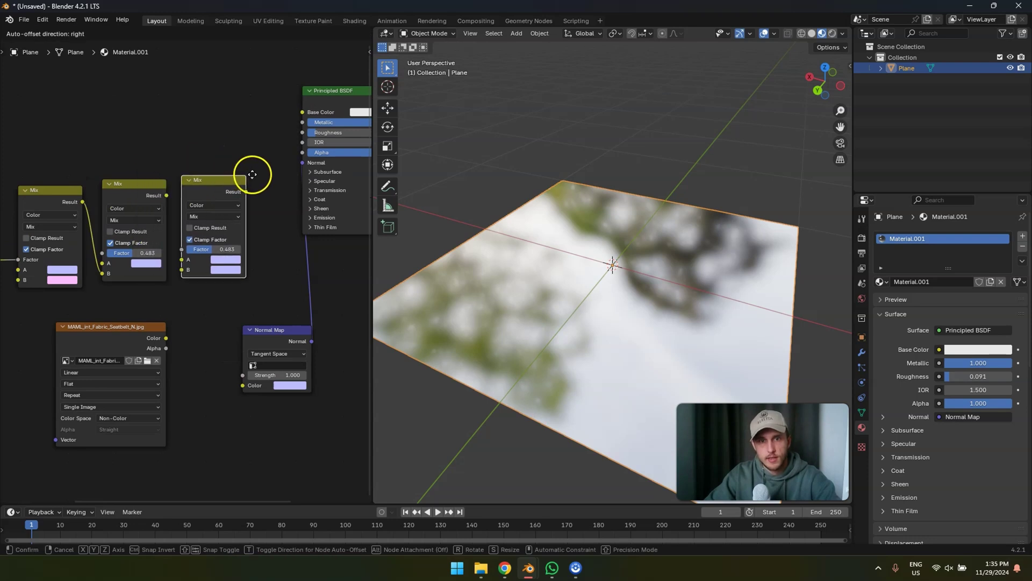
pyautogui.click(204, 214)
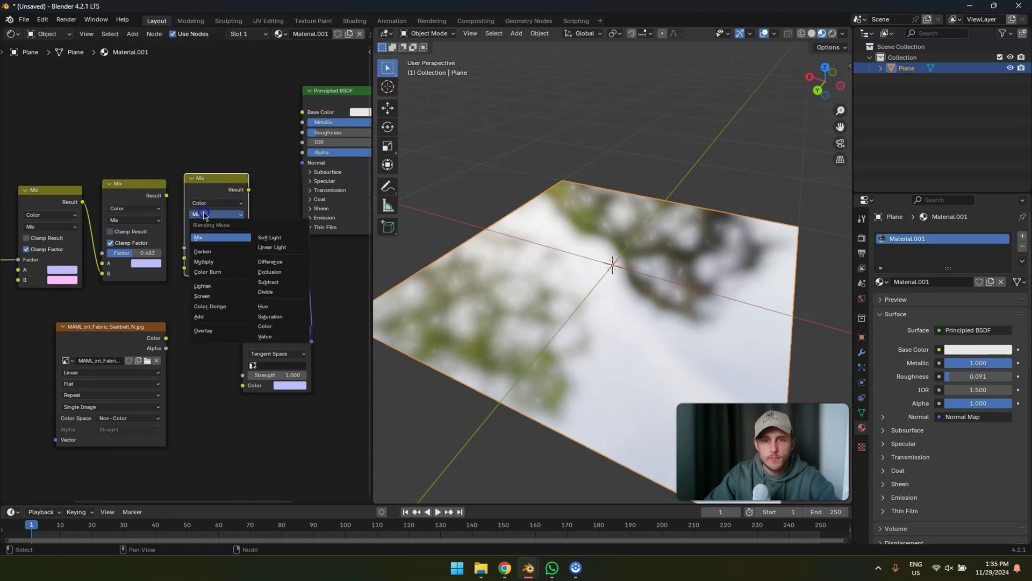
pyautogui.click(210, 290)
# Step: Connect the second Mix node's Result to the Lighten node's A and the seatbelt normal texture's Color to its B
pyautogui.moveTo(167, 195); pyautogui.dragTo(191, 276)
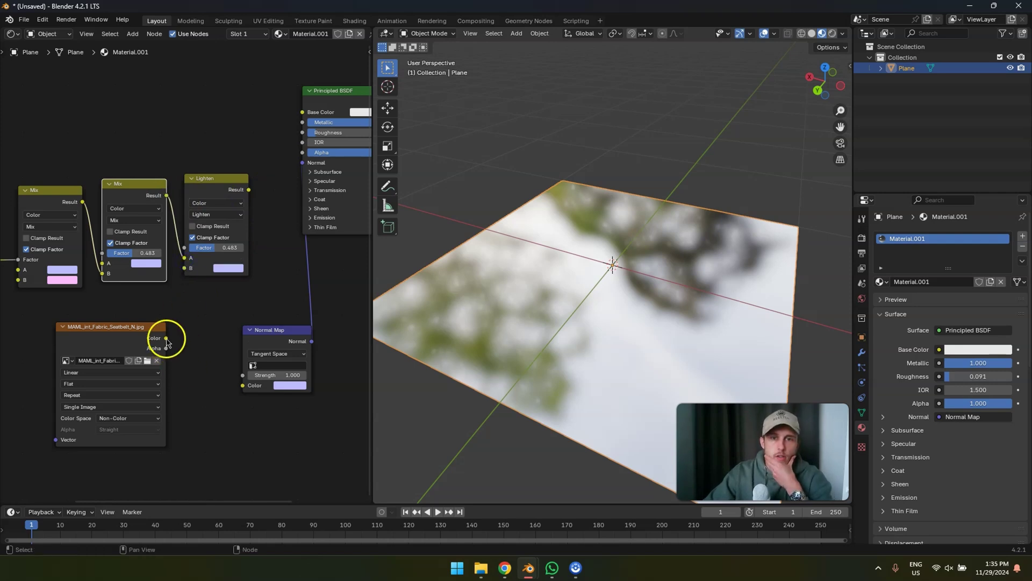
pyautogui.moveTo(166, 339); pyautogui.dragTo(188, 273)
pyautogui.click(157, 308)
pyautogui.moveTo(166, 337); pyautogui.dragTo(185, 267)
# Step: Connect the Lighten node's Result to the Principled BSDF's Base Color and cut the Normal Map's link to the shader
pyautogui.moveTo(249, 189); pyautogui.dragTo(304, 113)
pyautogui.scroll(3, 587, 272)
pyautogui.keyDown('ctrl'); pyautogui.moveTo(178, 310); pyautogui.dragTo(178, 309, button='right'); pyautogui.keyUp('ctrl')
# Step: Set the Principled BSDF's Metallic to 0 and Roughness to 1 to view the blended normal colors
pyautogui.moveTo(245, 132); pyautogui.dragTo(101, 127)
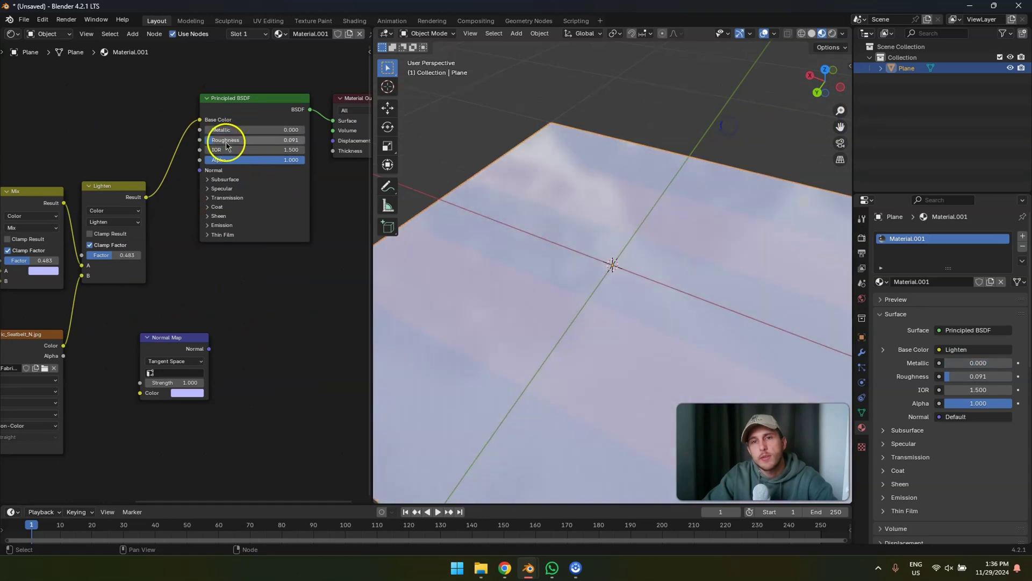
pyautogui.moveTo(594, 209); pyautogui.dragTo(555, 221, button='middle')
pyautogui.keyDown('shift'); pyautogui.moveTo(543, 283); pyautogui.dragTo(594, 215, button='middle'); pyautogui.keyUp('shift')
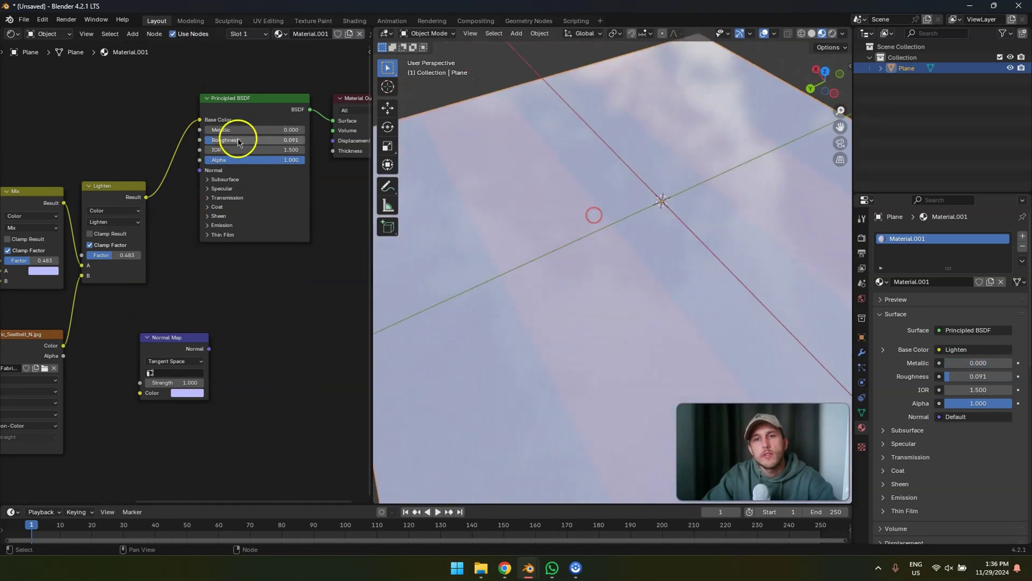
pyautogui.moveTo(237, 140); pyautogui.dragTo(637, 140)
pyautogui.moveTo(647, 274); pyautogui.dragTo(611, 277, button='middle')
pyautogui.scroll(3, 156, 226)
# Step: Enable a custom node color on the second Mix node and keep it aligned between its neighbouring nodes
pyautogui.moveTo(99, 261); pyautogui.dragTo(194, 257, button='middle')
pyautogui.scroll(-1, 116, 183)
pyautogui.moveTo(108, 175); pyautogui.dragTo(171, 161, button='middle')
pyautogui.moveTo(194, 166); pyautogui.dragTo(192, 130)
pyautogui.press('n')
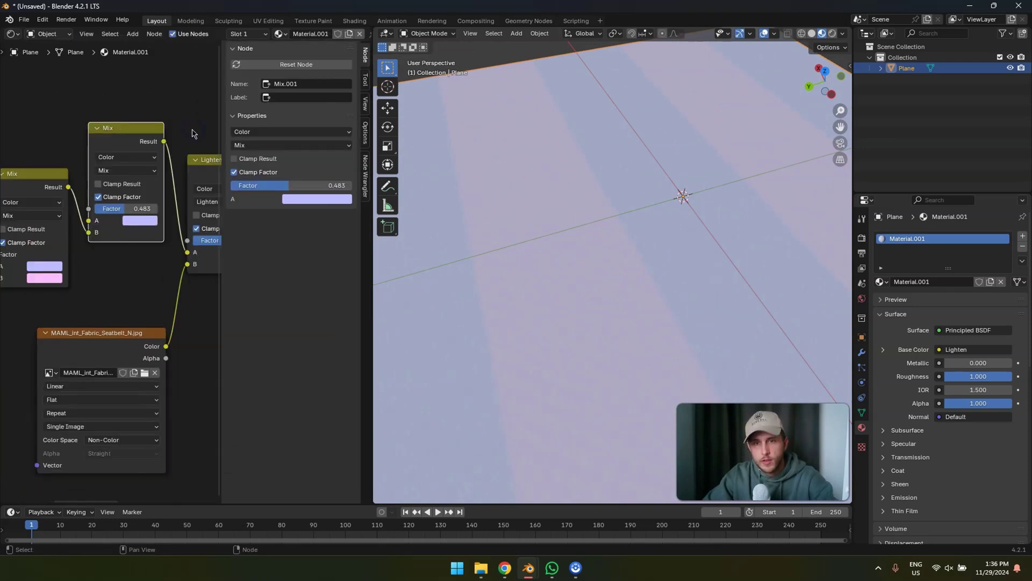
pyautogui.click(249, 113)
pyautogui.press('n')
pyautogui.moveTo(194, 145); pyautogui.dragTo(193, 187)
# Step: Vary the second Mix node's Factor from 0 upward to compare stripe intensity, leaving it at about 0.417
pyautogui.moveTo(200, 250); pyautogui.dragTo(126, 260)
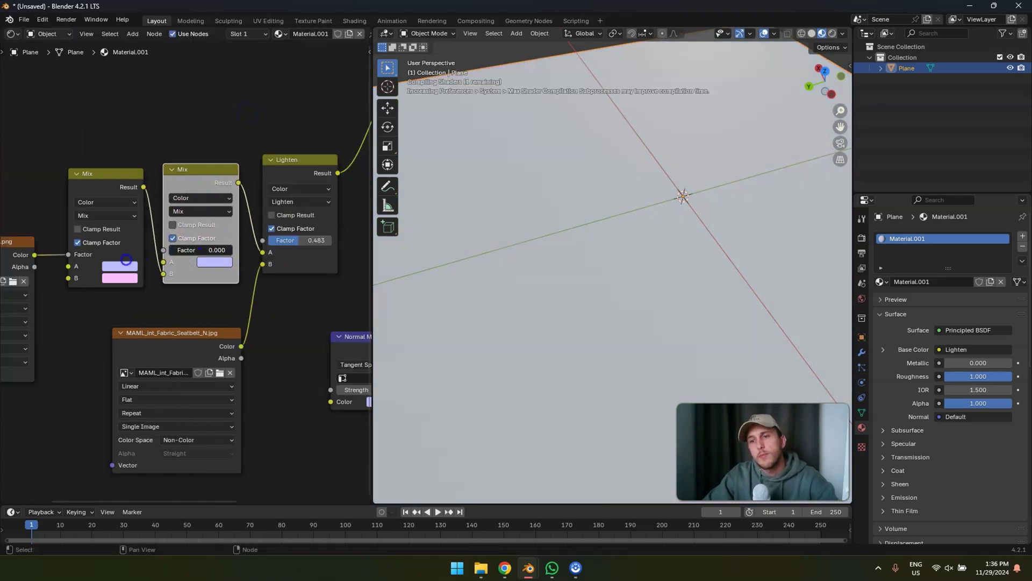
pyautogui.click(182, 251)
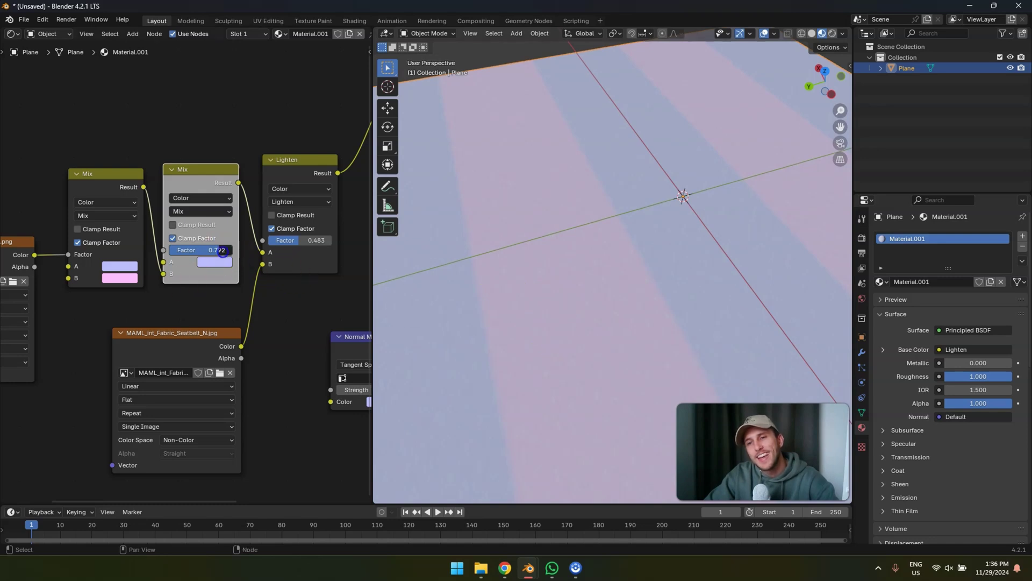
pyautogui.scroll(-4, 638, 338)
pyautogui.moveTo(603, 272); pyautogui.dragTo(729, 286, button='middle')
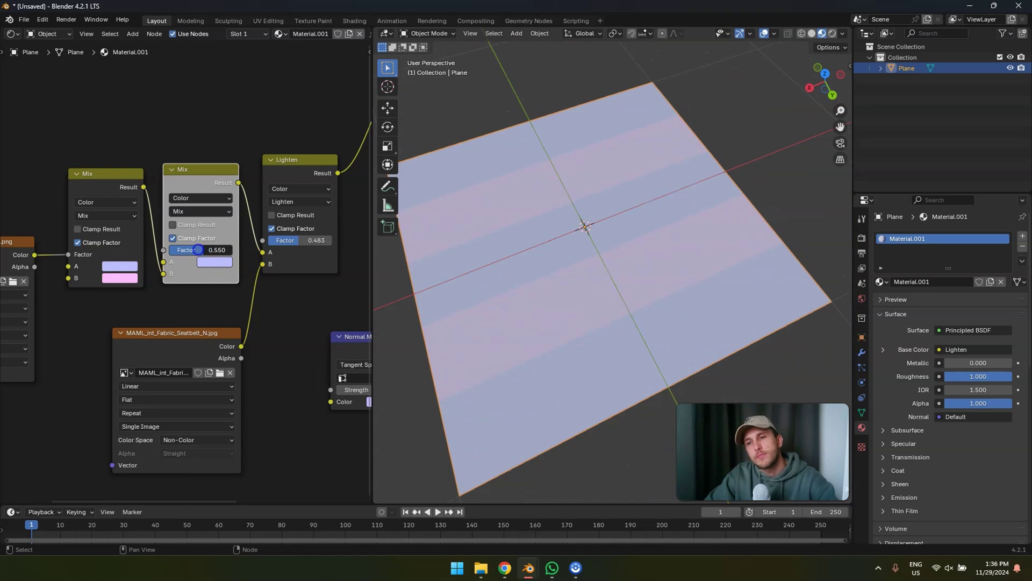
pyautogui.moveTo(612, 232); pyautogui.dragTo(638, 205, button='middle')
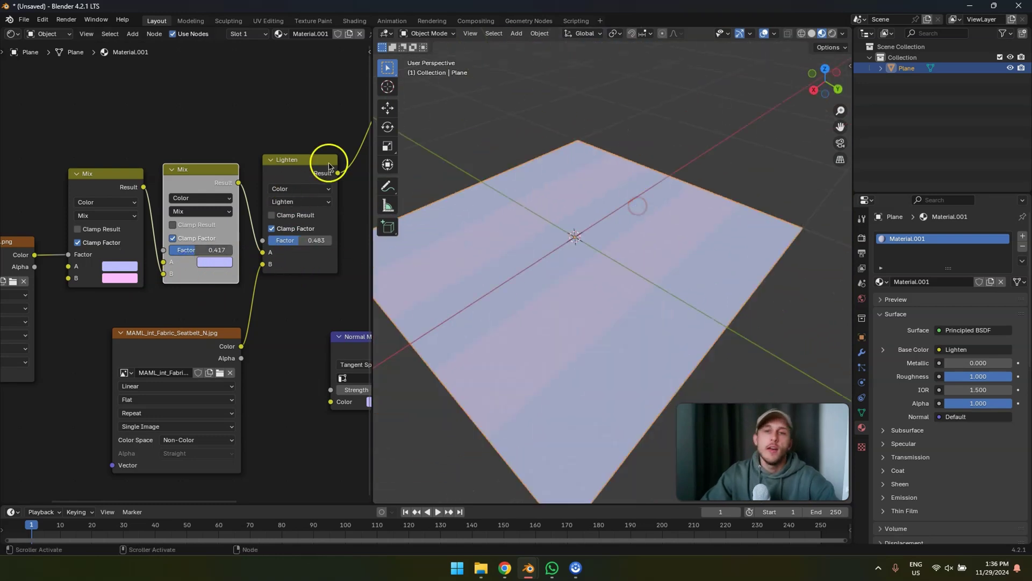
# Step: Connect the Lighten node's Result to the Normal Map's Color
pyautogui.scroll(-1, 329, 163)
pyautogui.moveTo(329, 163); pyautogui.dragTo(239, 159, button='middle')
pyautogui.moveTo(270, 320); pyautogui.dragTo(238, 308)
pyautogui.moveTo(246, 169); pyautogui.dragTo(218, 334)
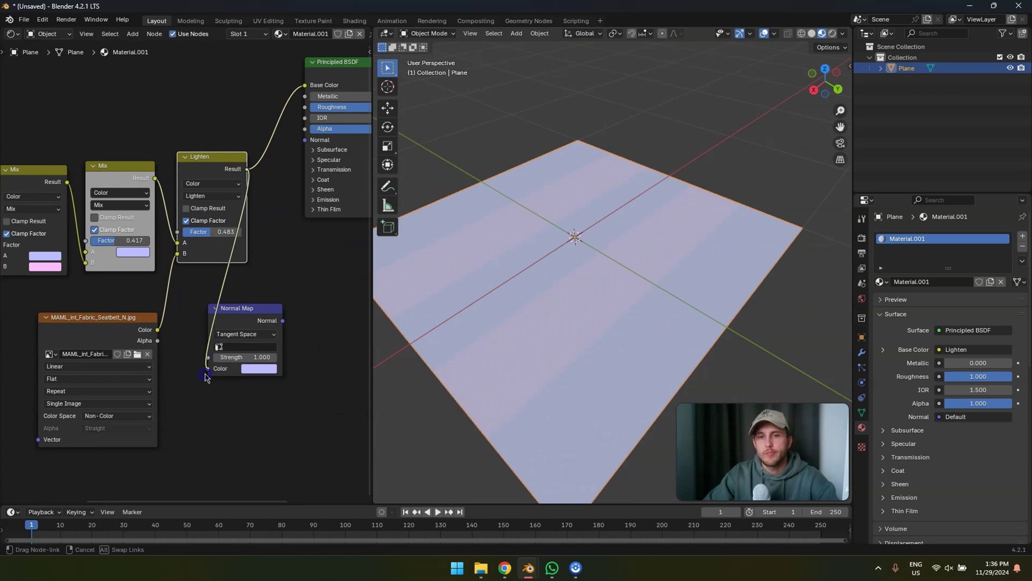
pyautogui.moveTo(205, 374); pyautogui.dragTo(205, 374)
# Step: Connect the Normal Map to the Principled BSDF's Normal input and cut the Lighten node's link to Base Color
pyautogui.moveTo(295, 279); pyautogui.dragTo(173, 322, button='middle')
pyautogui.moveTo(148, 353); pyautogui.dragTo(246, 337)
pyautogui.moveTo(191, 188); pyautogui.dragTo(180, 184)
pyautogui.keyDown('ctrl'); pyautogui.moveTo(163, 198); pyautogui.dragTo(112, 132, button='right'); pyautogui.keyUp('ctrl')
# Step: Move the shader and output nodes aside and place the Normal Map between the Lighten node and the Principled BSDF
pyautogui.scroll(-1, 220, 138)
pyautogui.moveTo(220, 138); pyautogui.dragTo(183, 152, button='middle')
pyautogui.moveTo(156, 74); pyautogui.dragTo(333, 176)
pyautogui.moveTo(168, 140); pyautogui.dragTo(266, 160)
pyautogui.click(269, 148)
pyautogui.moveTo(164, 321); pyautogui.dragTo(152, 232)
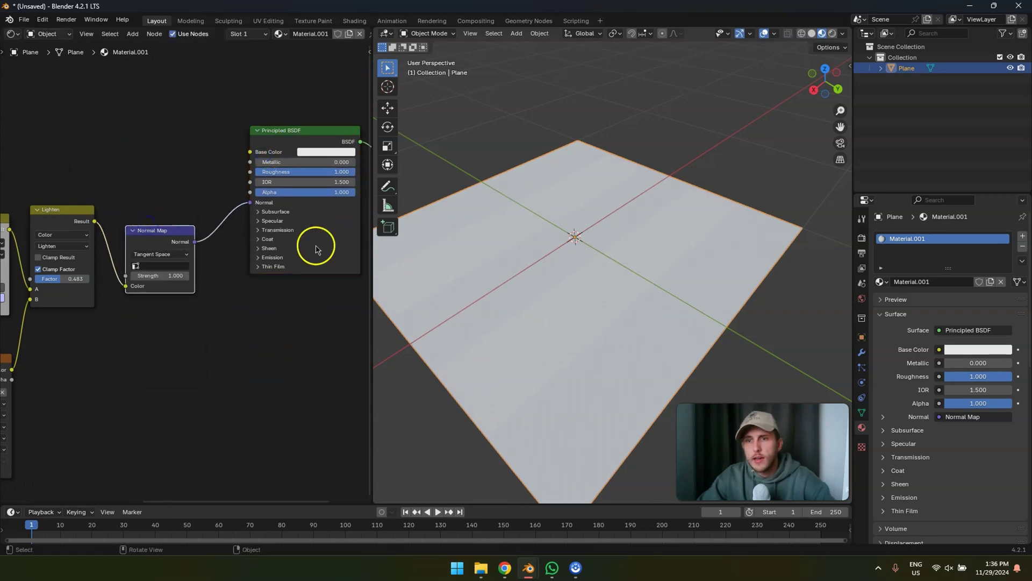
# Step: Set the Principled BSDF's Roughness to 0.3
pyautogui.moveTo(608, 315); pyautogui.dragTo(615, 318, button='middle')
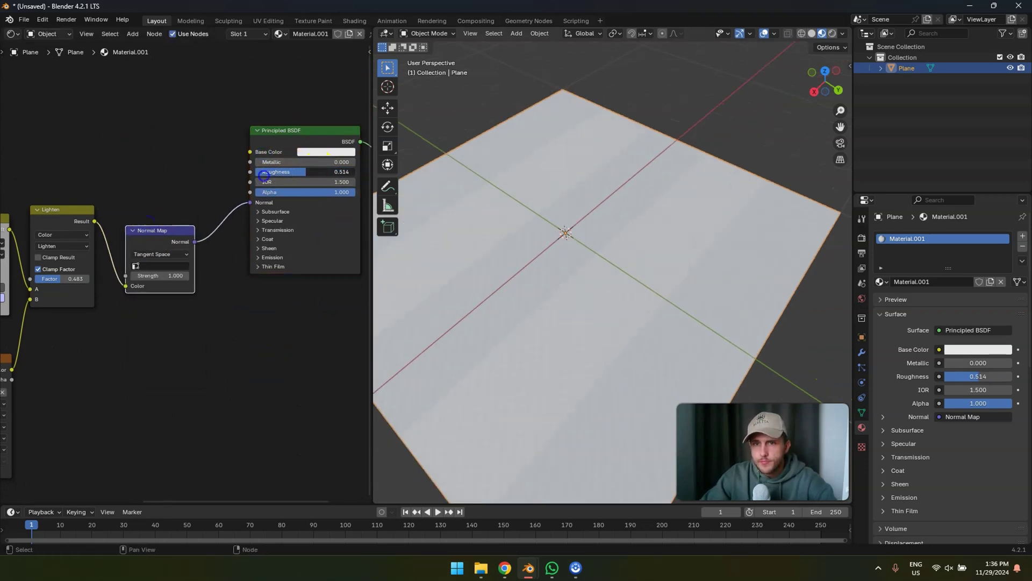
pyautogui.click(289, 171)
pyautogui.write('0.3')
pyautogui.press('Return')
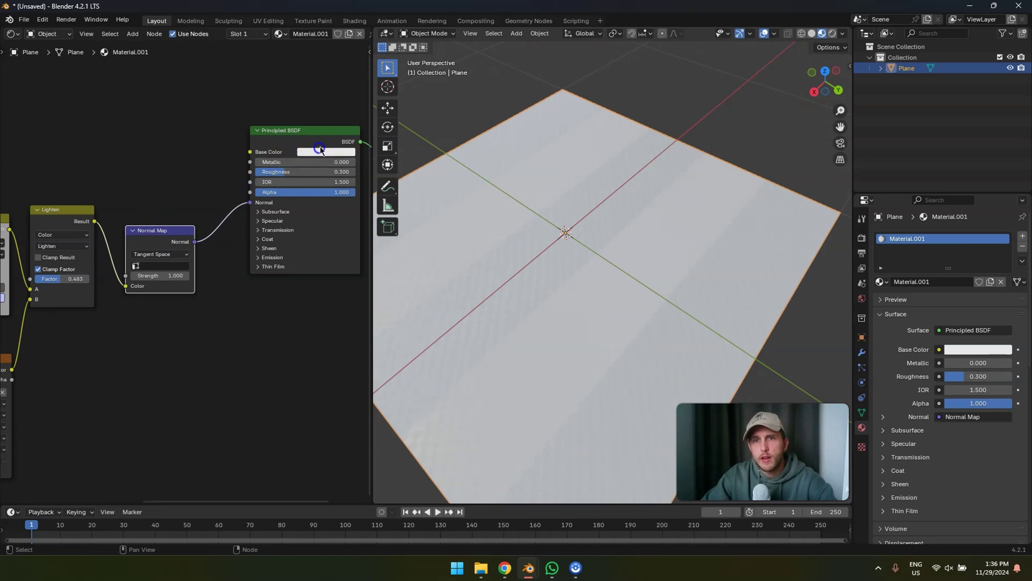
# Step: Set the Principled BSDF's Base Color to black and its Roughness to about 0.473
pyautogui.click(327, 152)
pyautogui.moveTo(386, 204); pyautogui.dragTo(387, 240)
pyautogui.moveTo(693, 220); pyautogui.dragTo(656, 242, button='middle')
pyautogui.moveTo(300, 173); pyautogui.dragTo(317, 173)
pyautogui.moveTo(659, 222)
pyautogui.mouseDown(button='middle')
pyautogui.moveTo(618, 253)
pyautogui.moveTo(648, 237)
pyautogui.mouseUp(button='middle')
# Step: Set the second Mix node's Factor to 0.1 and lower the Red value of the first Mix node's B color
pyautogui.scroll(-2, 649, 238)
pyautogui.scroll(2, 115, 255)
pyautogui.moveTo(104, 235); pyautogui.dragTo(198, 239, button='middle')
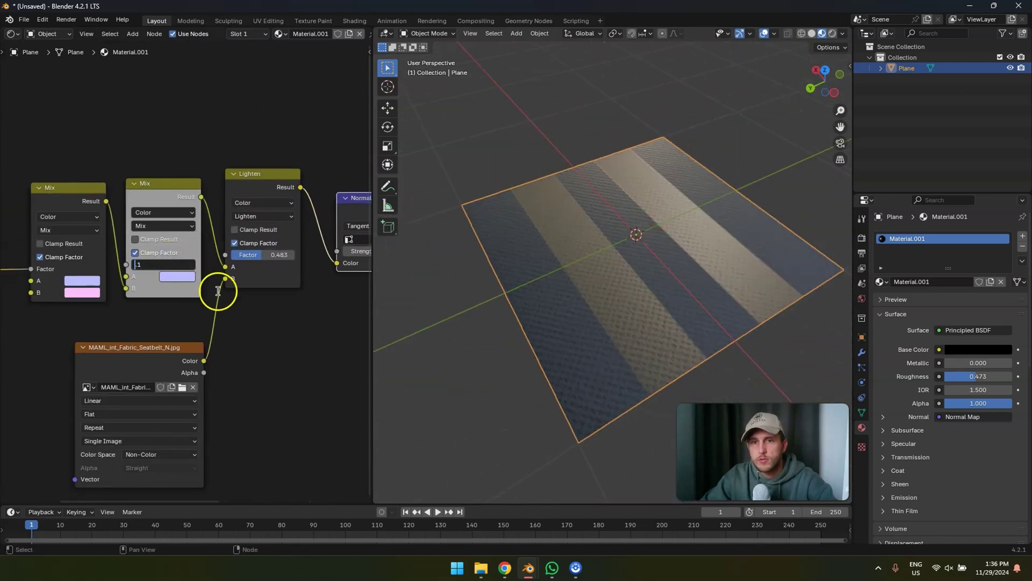
pyautogui.press('Return')
pyautogui.click(82, 292)
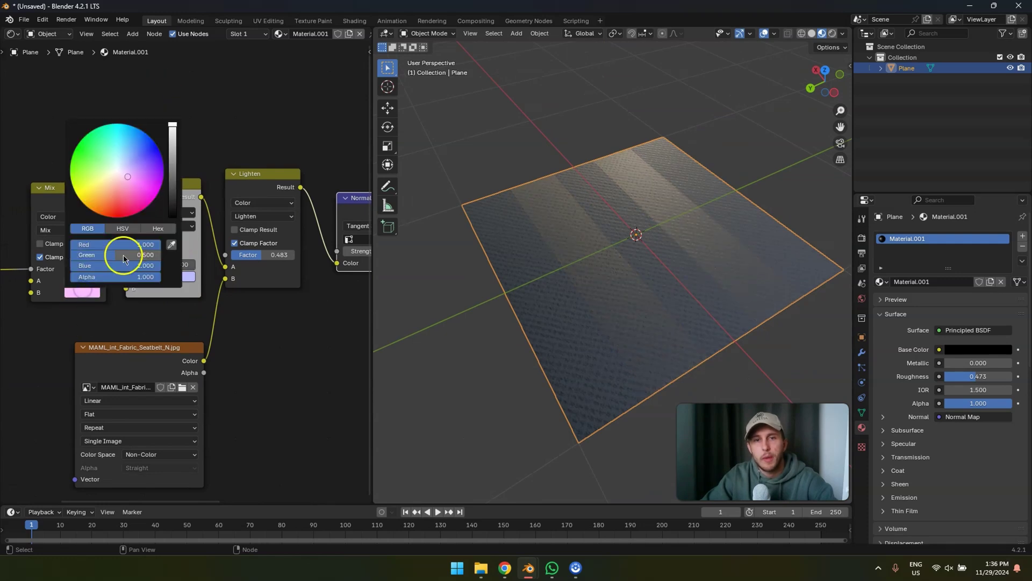
pyautogui.click(122, 246)
pyautogui.write('.48')
pyautogui.press('Return')
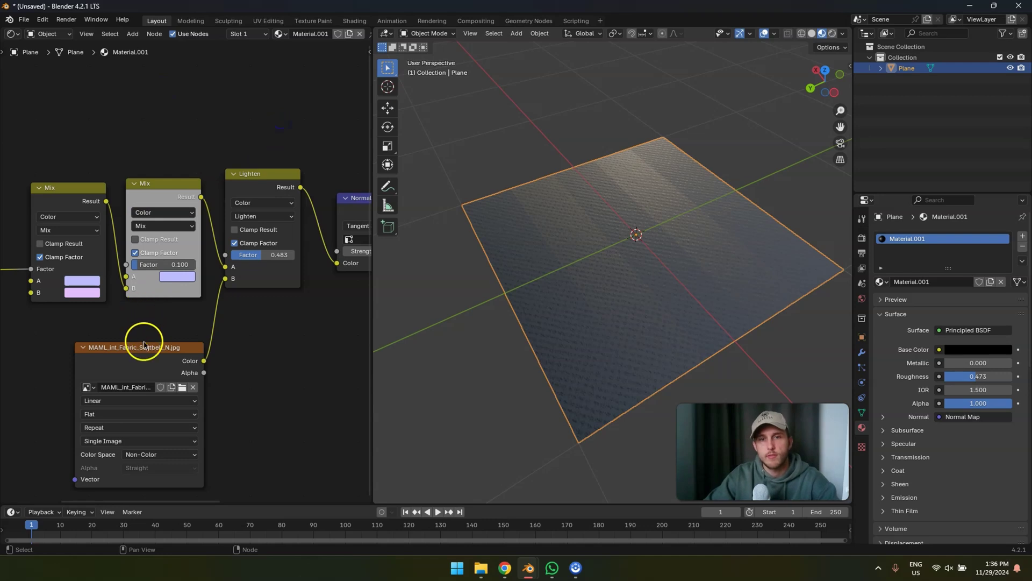
# Step: Raise the second Mix node's Factor to about 0.317 and check the stripes from several angles
pyautogui.scroll(1, 154, 260)
pyautogui.moveTo(591, 253); pyautogui.dragTo(658, 243, button='middle')
pyautogui.moveTo(143, 264); pyautogui.dragTo(169, 259)
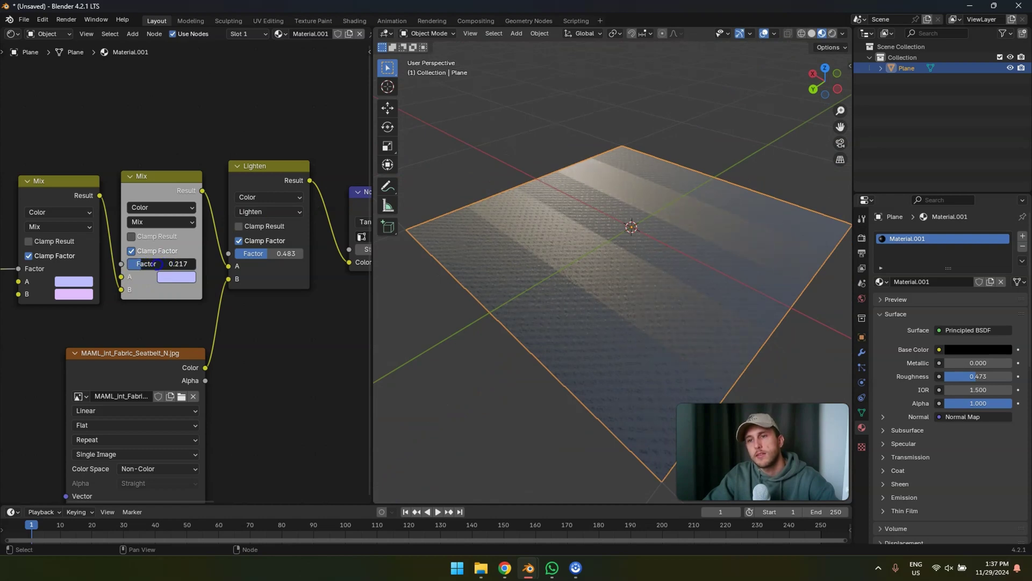
pyautogui.moveTo(808, 226); pyautogui.dragTo(477, 247, button='middle')
pyautogui.moveTo(531, 214); pyautogui.dragTo(844, 369, button='middle')
# Step: Add an Array modifier to the plane and set its Count to 46
pyautogui.click(862, 352)
pyautogui.click(897, 235)
pyautogui.write('a')
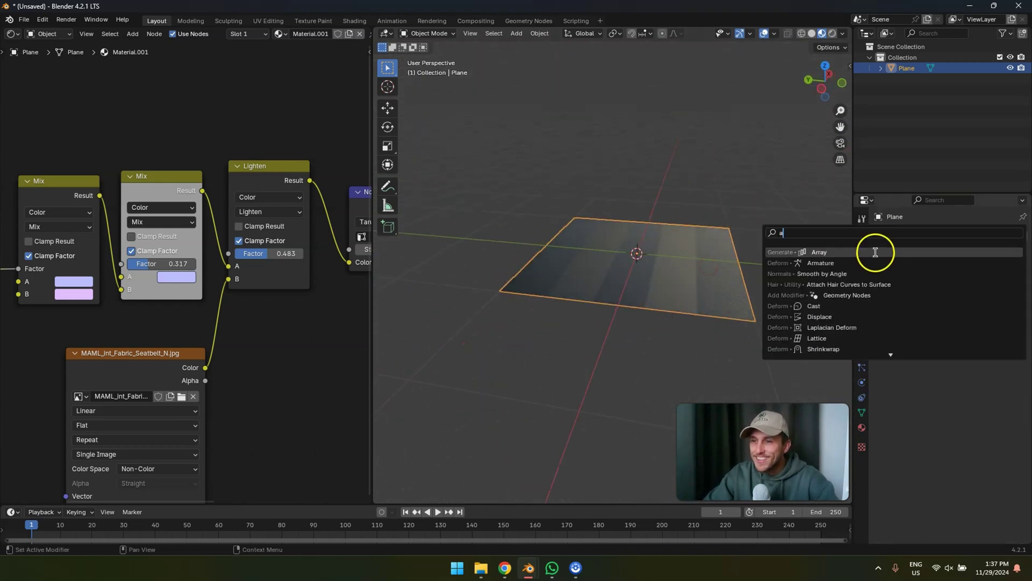
pyautogui.click(875, 253)
pyautogui.moveTo(977, 283); pyautogui.dragTo(1030, 283)
# Step: Deselect the plane and examine the repeated seatbelt strip from different distances and angles
pyautogui.scroll(-4, 751, 239)
pyautogui.keyDown('shift'); pyautogui.moveTo(736, 192); pyautogui.dragTo(657, 408, button='middle'); pyautogui.keyUp('shift')
pyautogui.click(624, 310)
pyautogui.scroll(-4, 256, 241)
pyautogui.moveTo(463, 271); pyautogui.dragTo(593, 328, button='middle')
pyautogui.moveTo(610, 366); pyautogui.dragTo(574, 343, button='middle')
pyautogui.scroll(-2, 600, 338)
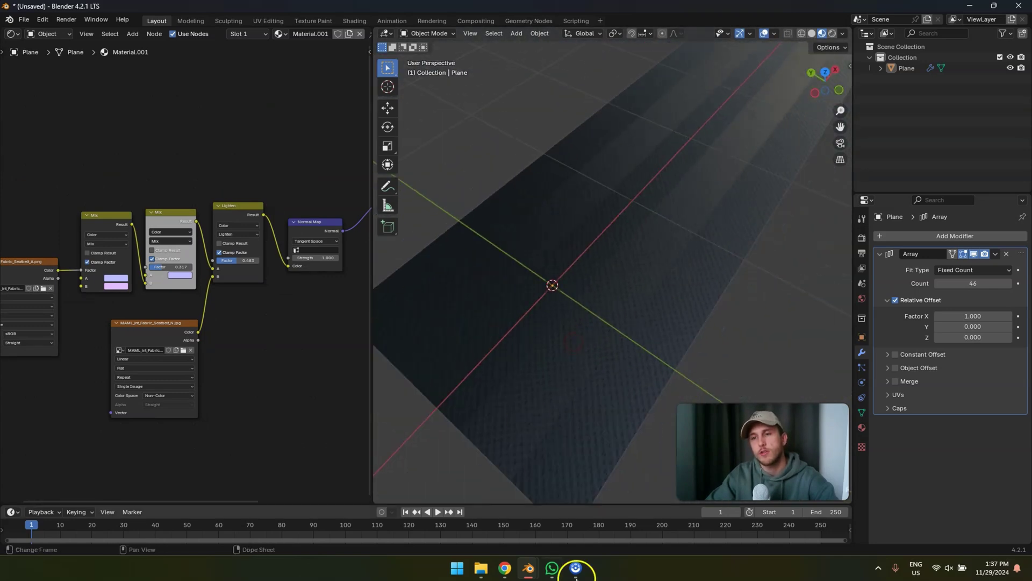
pyautogui.scroll(-3, 557, 530)
pyautogui.scroll(-2, 565, 345)
pyautogui.moveTo(574, 308); pyautogui.dragTo(613, 228, button='middle')
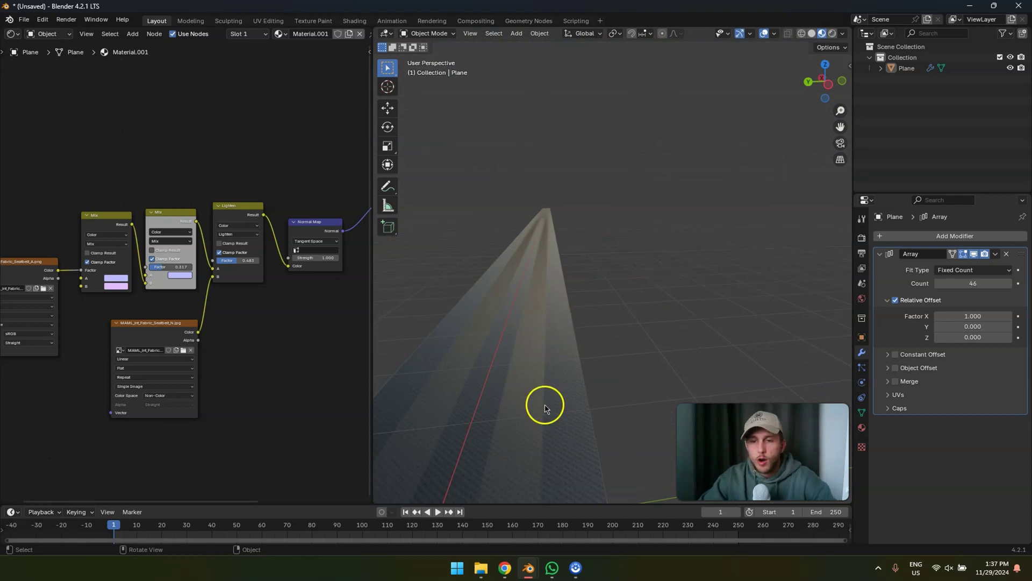
# Step: Switch to the MAML_Ball_12.blend window, inspect the looped seatbelt sample, and frame the perforated black material ball
pyautogui.moveTo(529, 567)
pyautogui.click(586, 514)
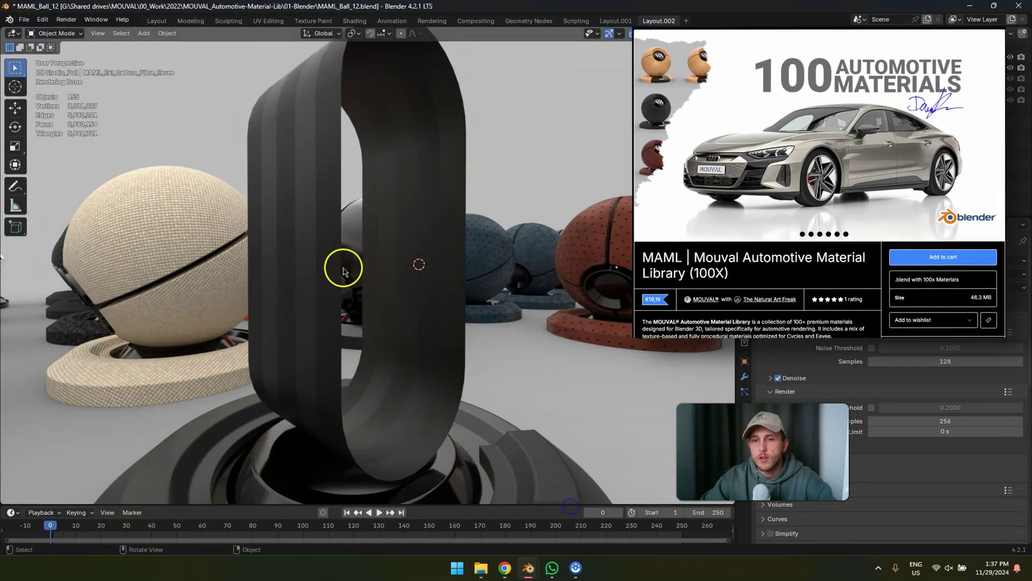
pyautogui.moveTo(330, 242); pyautogui.dragTo(365, 280, button='middle')
pyautogui.moveTo(432, 277); pyautogui.dragTo(294, 280, button='middle')
pyautogui.click(295, 281)
pyautogui.press('KP_Decimal')
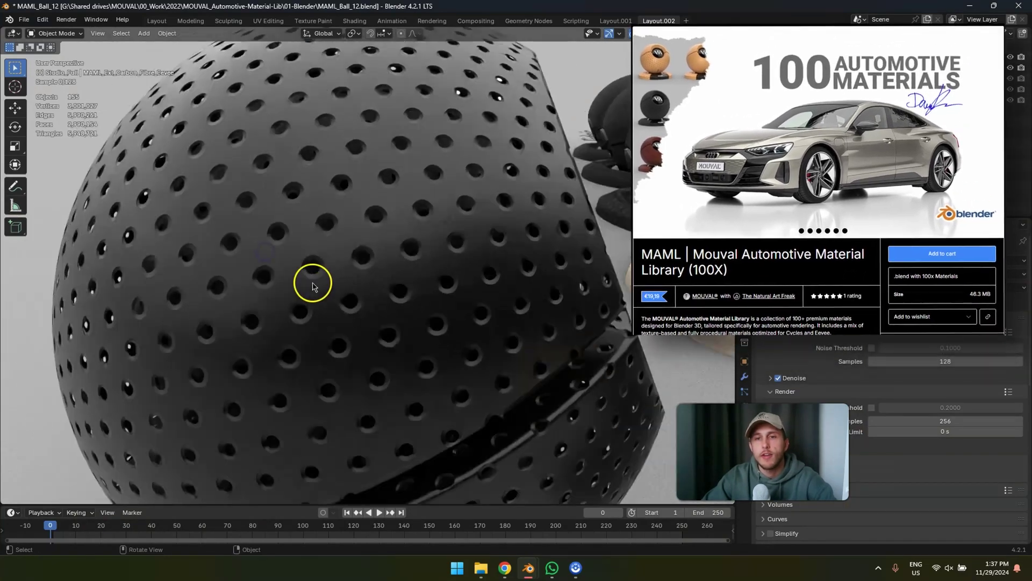
# Step: Split the viewport and show the perforated ball's MAML_int_Metal_Speaker node group in a Shader Editor without its sidebar
pyautogui.moveTo(7, 38); pyautogui.dragTo(343, 42)
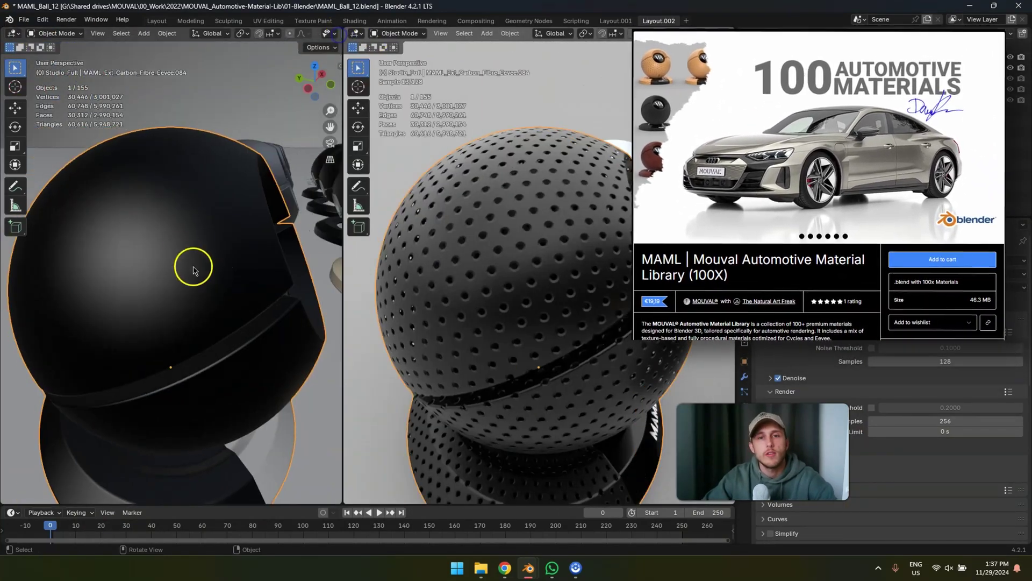
pyautogui.click(12, 34)
pyautogui.press('s')
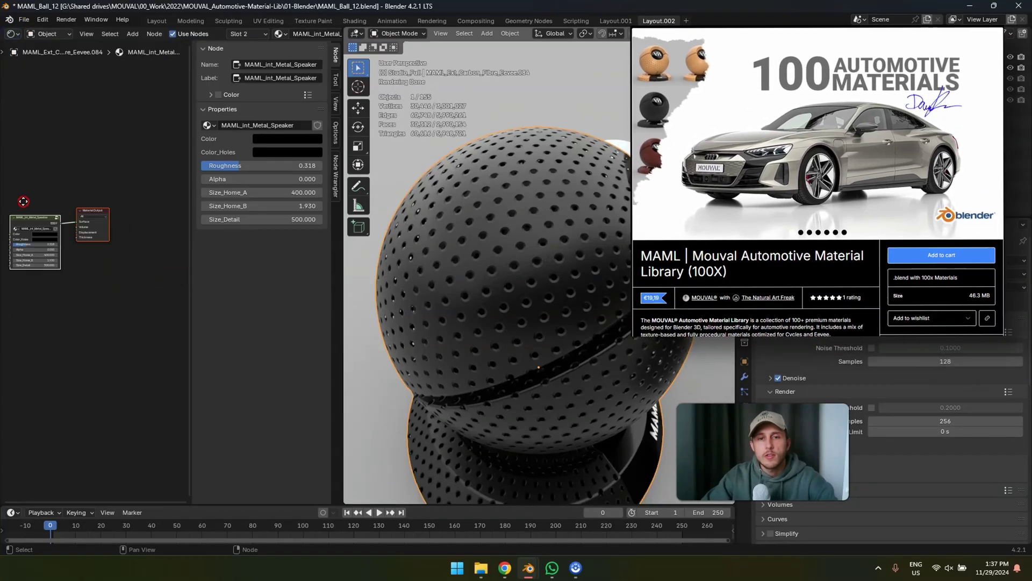
pyautogui.moveTo(19, 189); pyautogui.dragTo(97, 224, button='middle')
pyautogui.press('n')
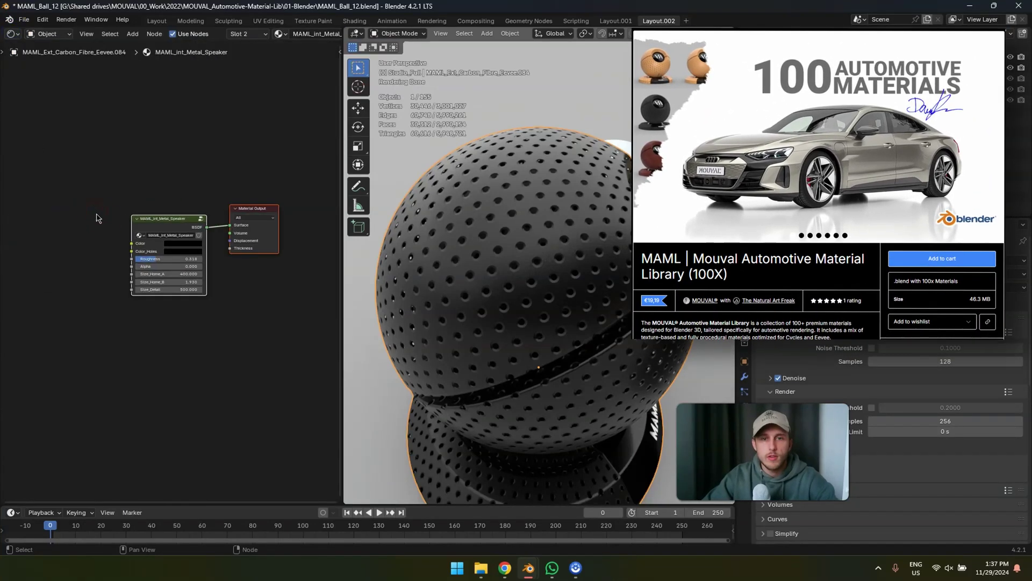
pyautogui.scroll(2, 161, 268)
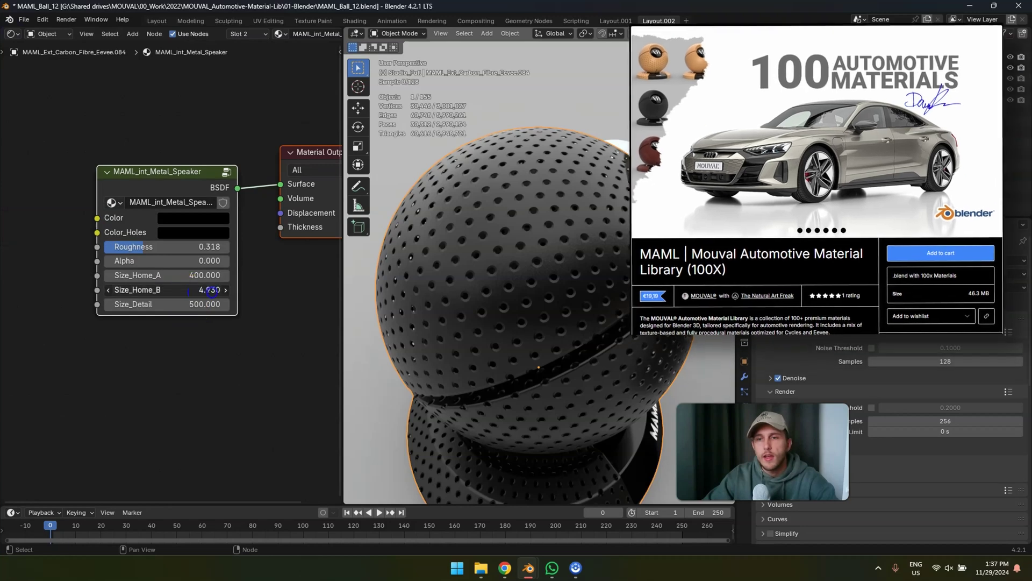
# Step: Set the metal speaker node group's Size_Home_B to 1.630 and Size_Detail to 491.200
pyautogui.moveTo(206, 290); pyautogui.dragTo(190, 294)
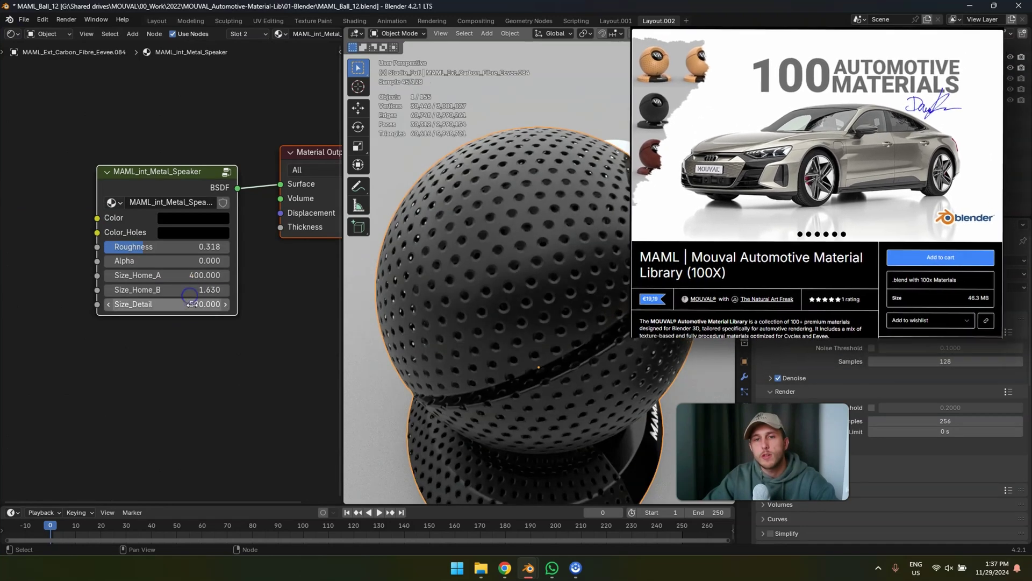
pyautogui.scroll(-4, 525, 267)
pyautogui.moveTo(525, 268); pyautogui.dragTo(527, 344, button='middle')
pyautogui.scroll(6, 584, 284)
pyautogui.scroll(-4, 592, 361)
# Step: Select and frame the brown perforated Alcantara ball, and set its node group's two perforation values to 480.600 and 1.100
pyautogui.hotkey('shift', 'b')
pyautogui.moveTo(439, 240); pyautogui.dragTo(479, 281)
pyautogui.scroll(-4, 541, 260)
pyautogui.moveTo(479, 281); pyautogui.dragTo(429, 342, button='middle')
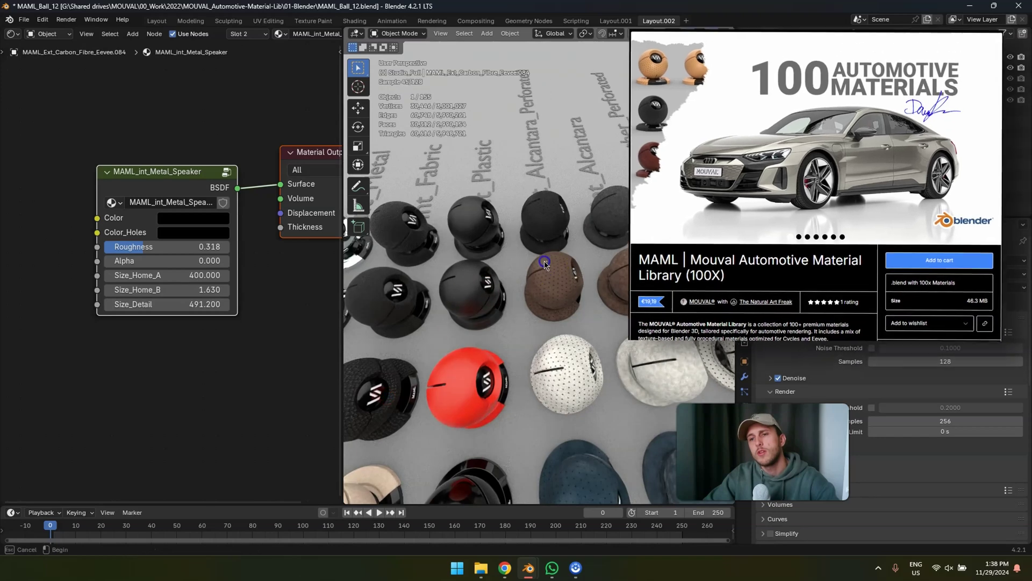
pyautogui.moveTo(545, 263); pyautogui.dragTo(604, 330)
pyautogui.scroll(-3, 593, 308)
pyautogui.moveTo(593, 308); pyautogui.dragTo(553, 258, button='middle')
pyautogui.click(553, 258)
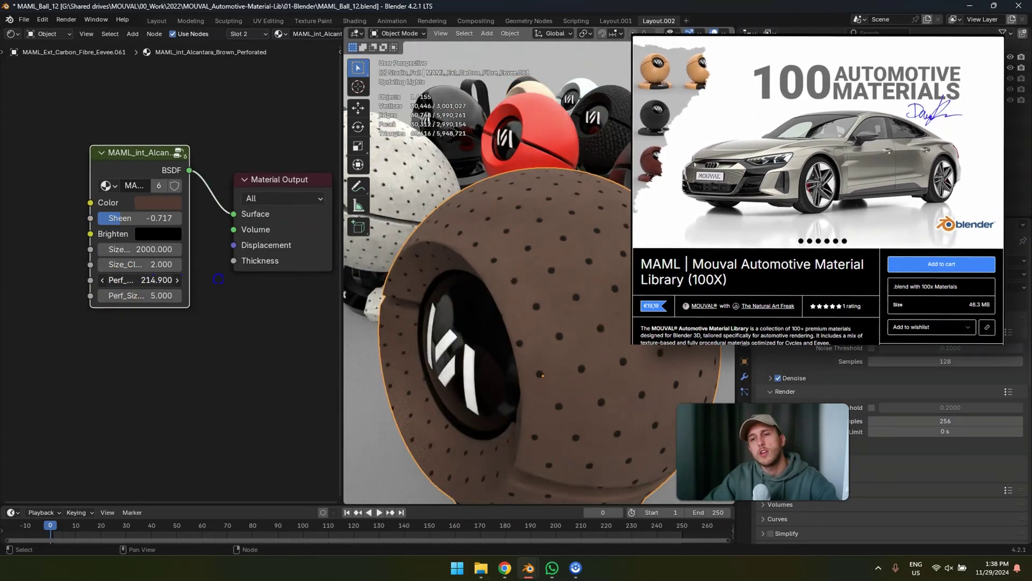
pyautogui.moveTo(120, 290)
pyautogui.mouseDown()
pyautogui.moveTo(145, 291)
pyautogui.moveTo(115, 297)
pyautogui.mouseUp()
# Step: Examine the glossy car paint balls, including the red and yellow samples, up close and from different angles
pyautogui.scroll(-10, 604, 333)
pyautogui.moveTo(479, 345)
pyautogui.mouseDown(button='middle')
pyautogui.moveTo(467, 364)
pyautogui.moveTo(493, 402)
pyautogui.moveTo(523, 371)
pyautogui.moveTo(471, 378)
pyautogui.moveTo(516, 290)
pyautogui.moveTo(531, 339)
pyautogui.moveTo(536, 273)
pyautogui.moveTo(549, 336)
pyautogui.moveTo(559, 258)
pyautogui.moveTo(548, 273)
pyautogui.moveTo(585, 284)
pyautogui.moveTo(479, 325)
pyautogui.mouseUp(button='middle')
pyautogui.scroll(-5, 493, 406)
pyautogui.scroll(4, 473, 378)
pyautogui.scroll(-4, 519, 281)
pyautogui.scroll(8, 530, 245)
pyautogui.scroll(-10, 587, 277)
pyautogui.moveTo(608, 235); pyautogui.dragTo(573, 221, button='middle')
pyautogui.scroll(5, 573, 247)
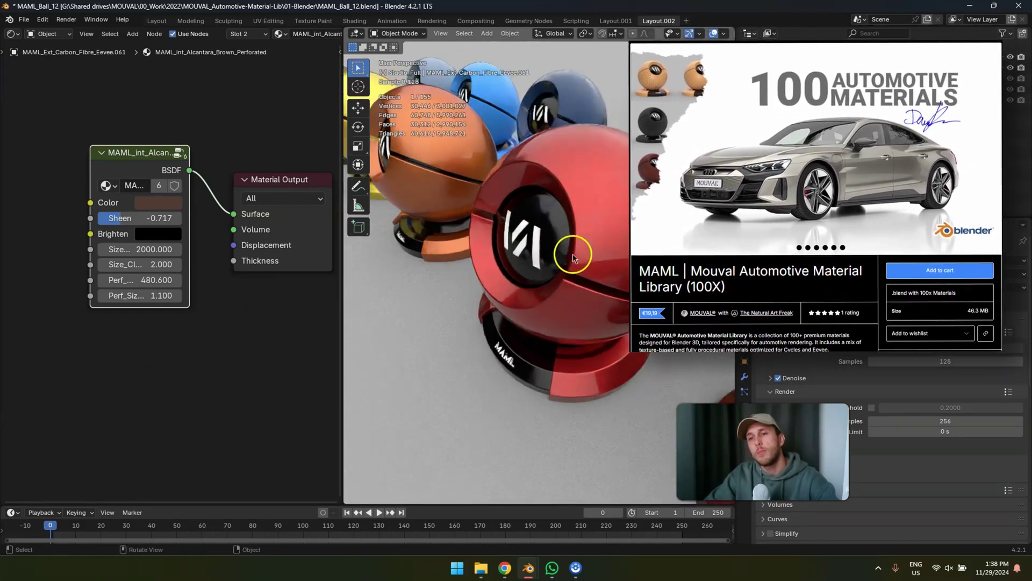
pyautogui.scroll(-4, 574, 257)
pyautogui.moveTo(607, 258); pyautogui.dragTo(508, 225, button='middle')
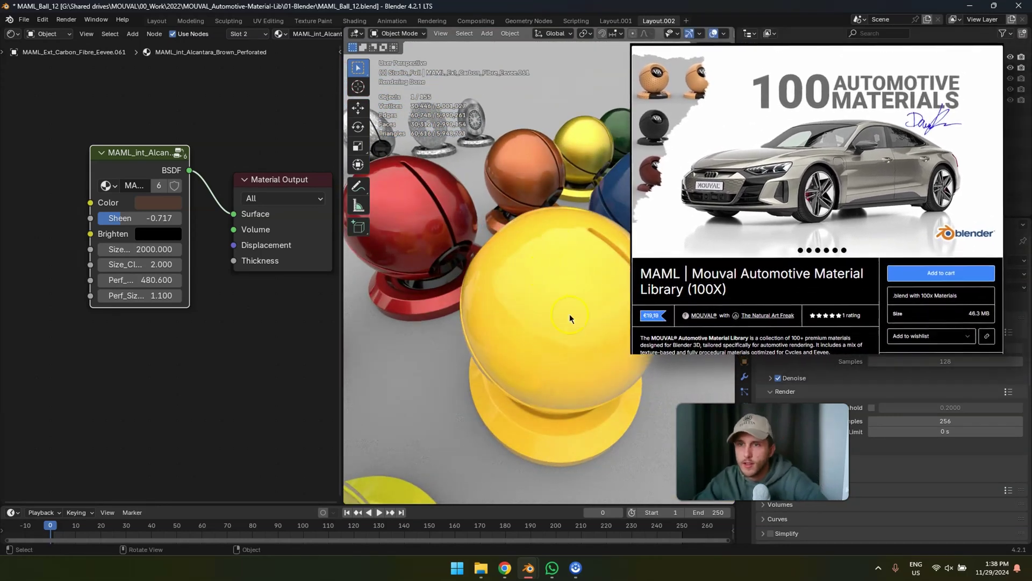
pyautogui.scroll(-4, 569, 314)
pyautogui.moveTo(541, 321); pyautogui.dragTo(571, 366, button='middle')
# Step: Examine the drilled brake disc sample from several angles and view the whole material library from a distance
pyautogui.scroll(-4, 571, 366)
pyautogui.moveTo(427, 290); pyautogui.dragTo(492, 324, button='middle')
pyautogui.scroll(-5, 458, 311)
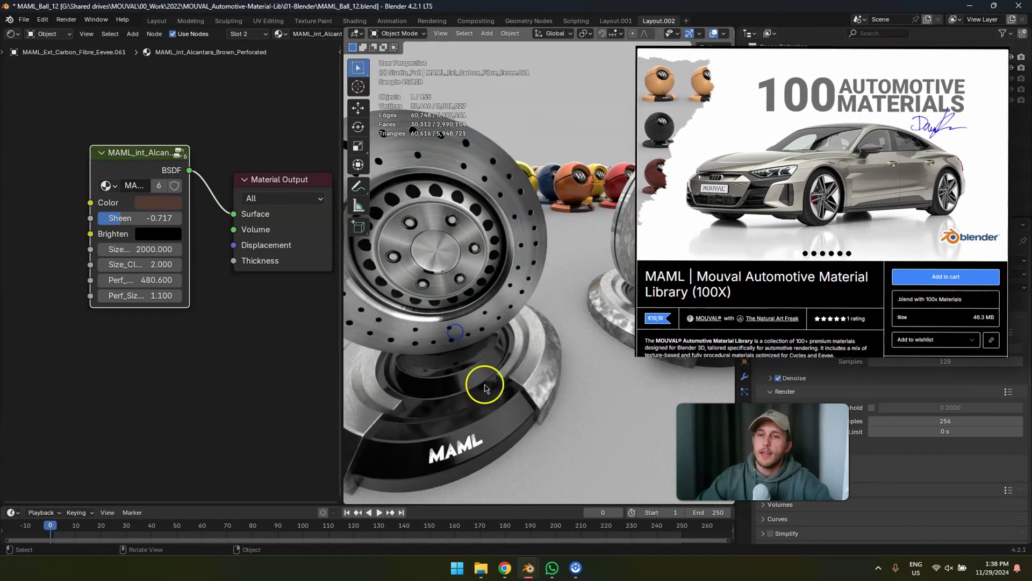
pyautogui.moveTo(486, 384); pyautogui.dragTo(589, 357, button='middle')
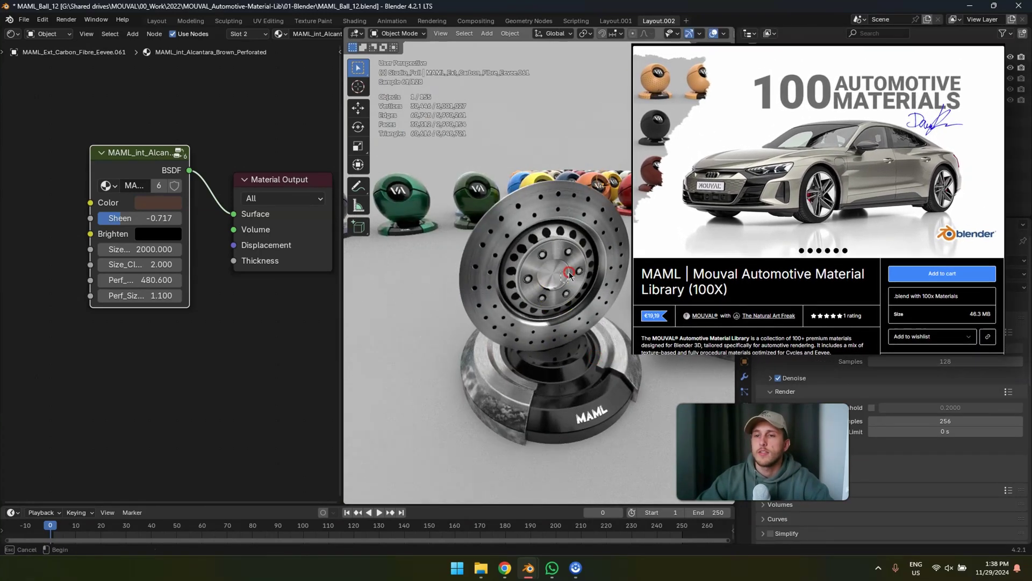
pyautogui.moveTo(569, 272); pyautogui.dragTo(570, 273, button='middle')
pyautogui.moveTo(530, 255); pyautogui.dragTo(548, 277)
pyautogui.moveTo(546, 367); pyautogui.dragTo(571, 283, button='middle')
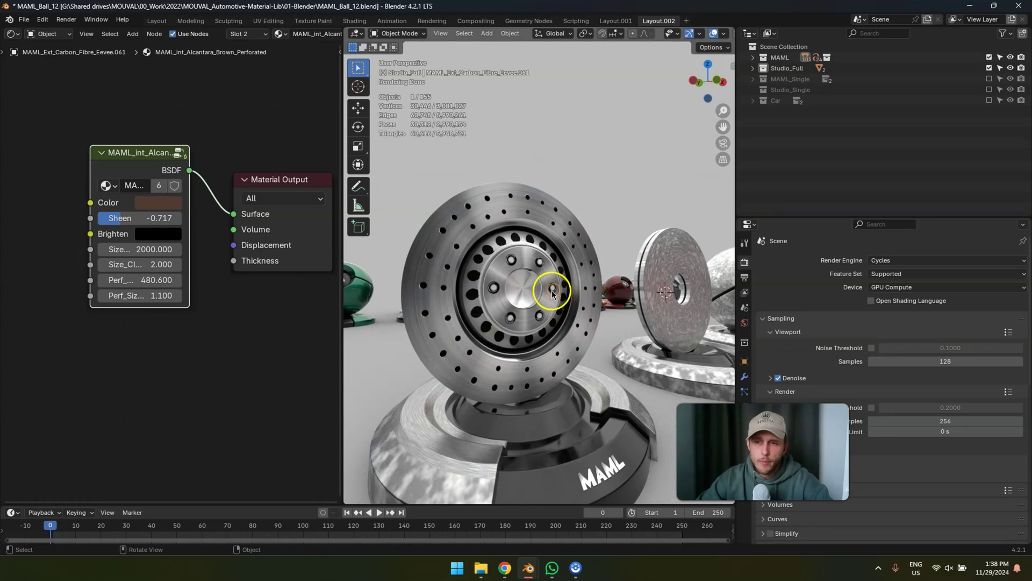
pyautogui.scroll(-10, 553, 292)
pyautogui.moveTo(543, 289); pyautogui.dragTo(556, 253, button='middle')
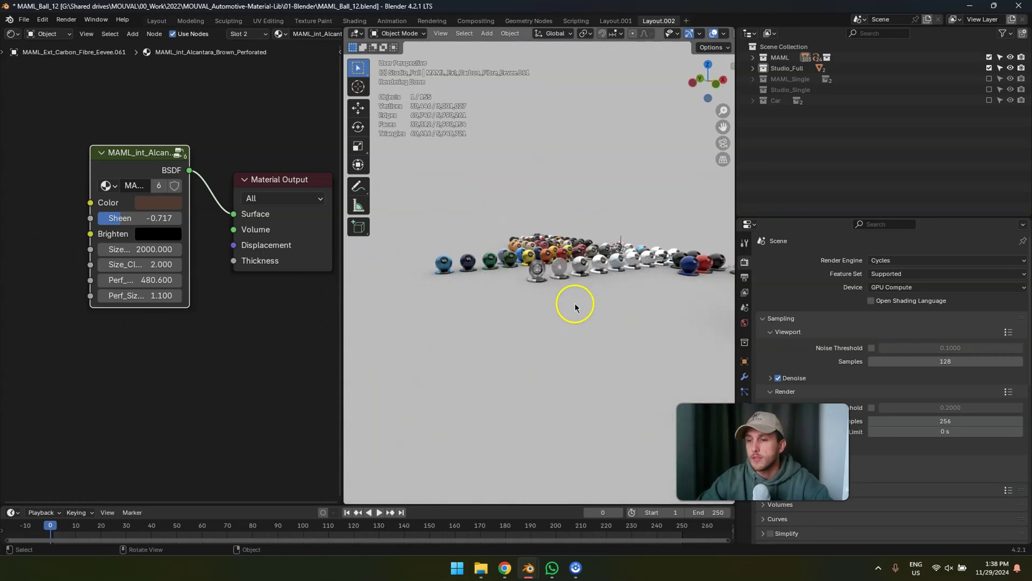